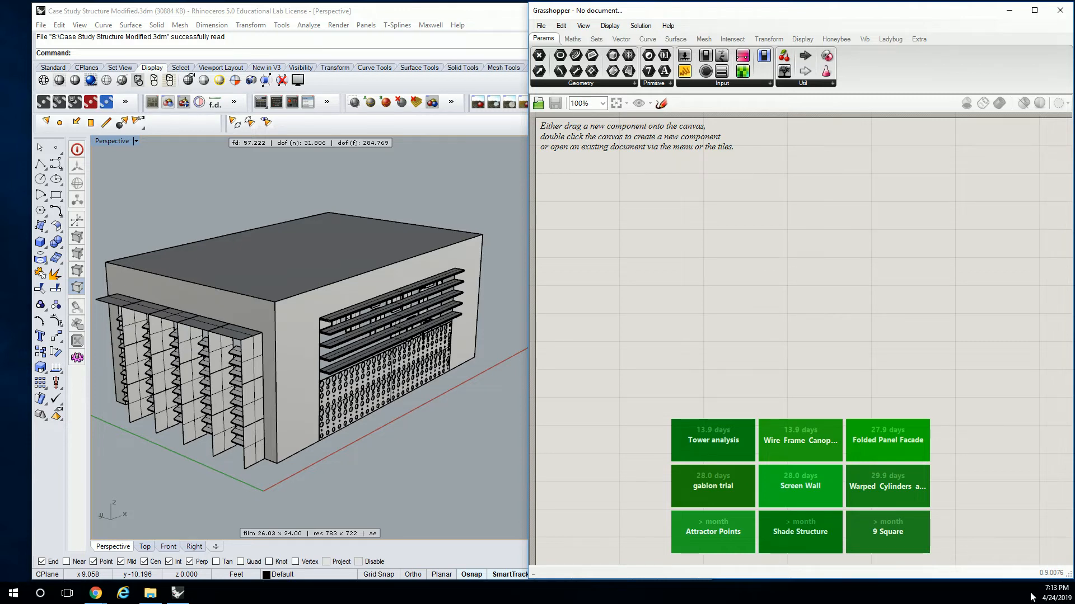
Examine the building model's shading louvres, fins and perforated screens from several sides in the perspective view.
right_click_drag(416, 390, 455, 366)
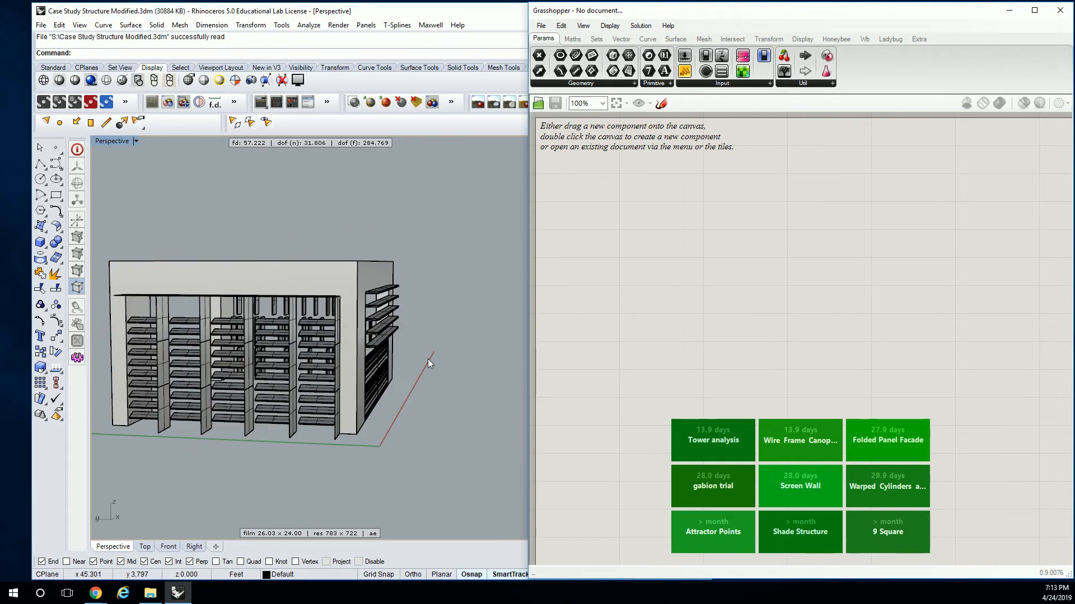
right_click_drag(296, 342, 230, 349)
scroll(232, 347, "down", 5)
scroll(407, 336, "up", 8)
right_click_drag(496, 349, 366, 318)
scroll(224, 343, "down", 5)
scroll(366, 318, "down", 8)
scroll(296, 315, "up", 6)
right_click_drag(296, 315, 345, 300)
scroll(392, 299, "down", 4)
scroll(414, 292, "up", 4)
scroll(438, 282, "up", 3)
right_click_drag(414, 288, 311, 303)
scroll(309, 301, "down", 3)
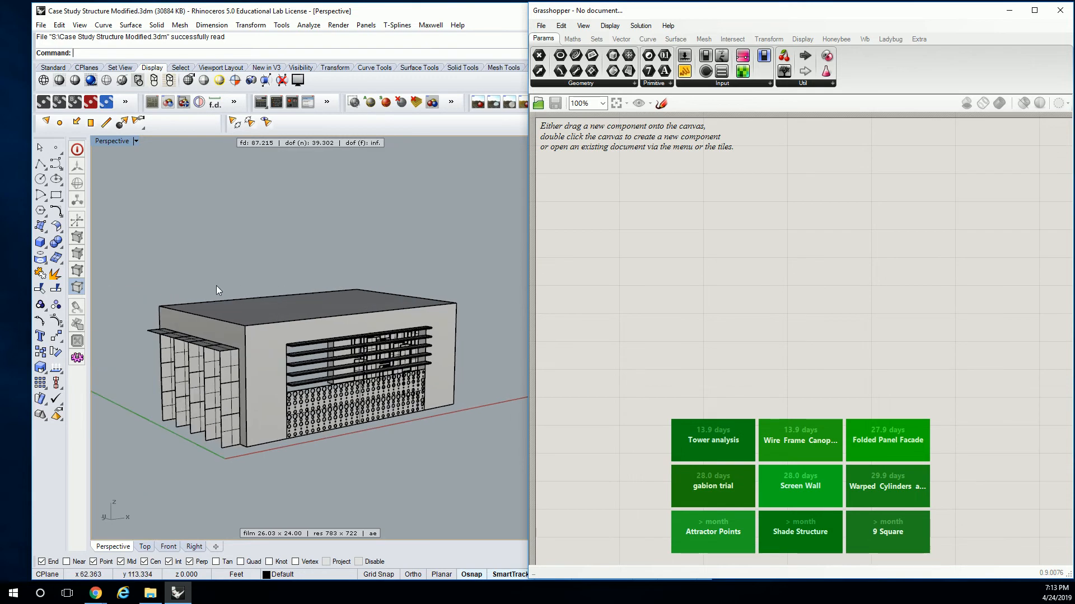
scroll(218, 285, "up", 2)
scroll(314, 311, "down", 2)
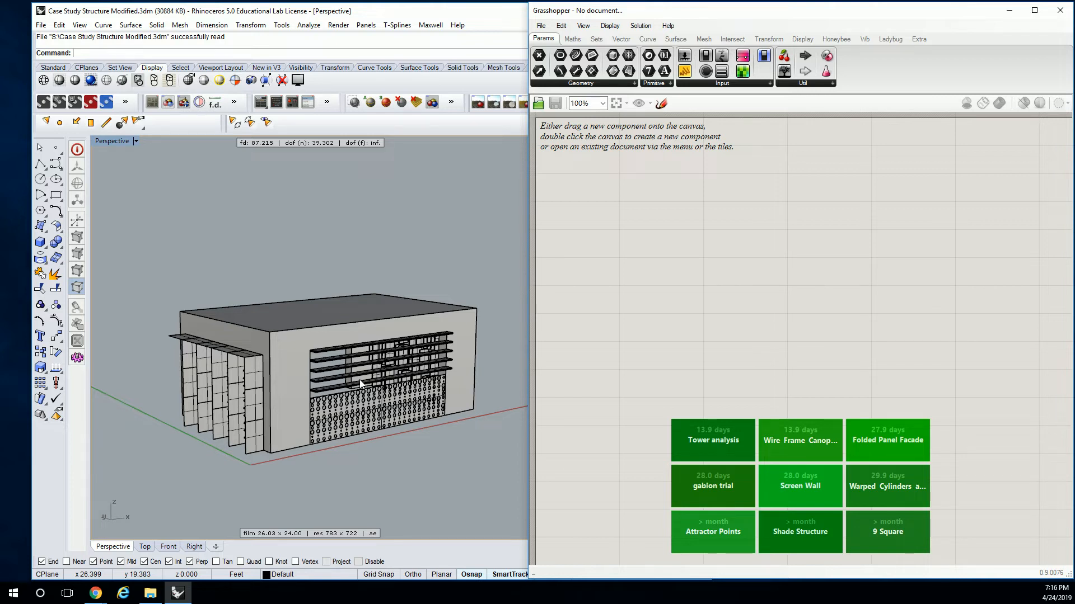
Widen the Grasshopper window and place a Ladybug_Ladybug component on the canvas.
left_click(714, 323)
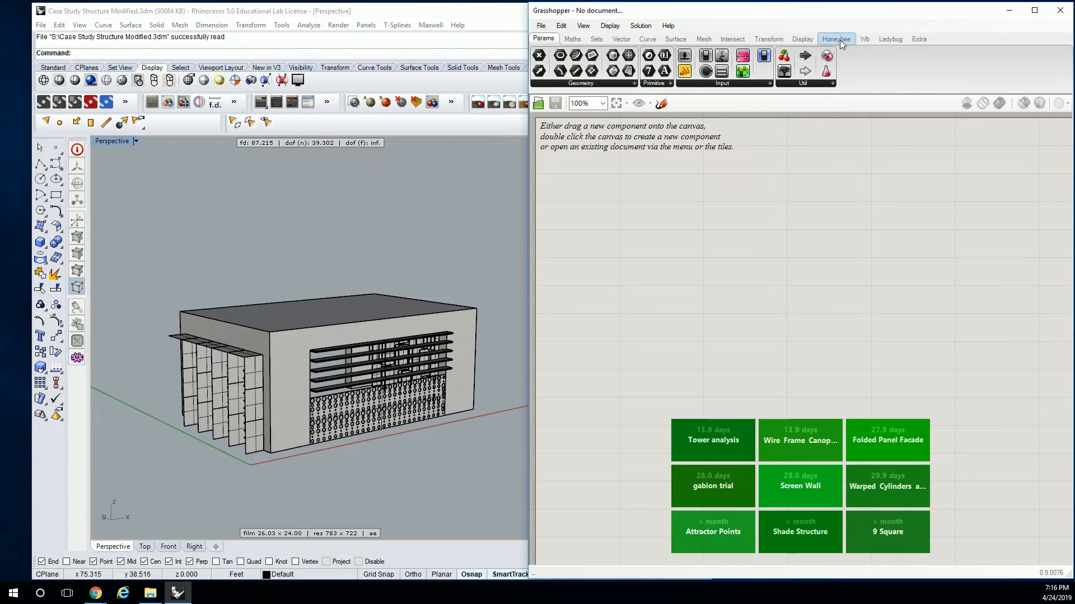
left_click(892, 40)
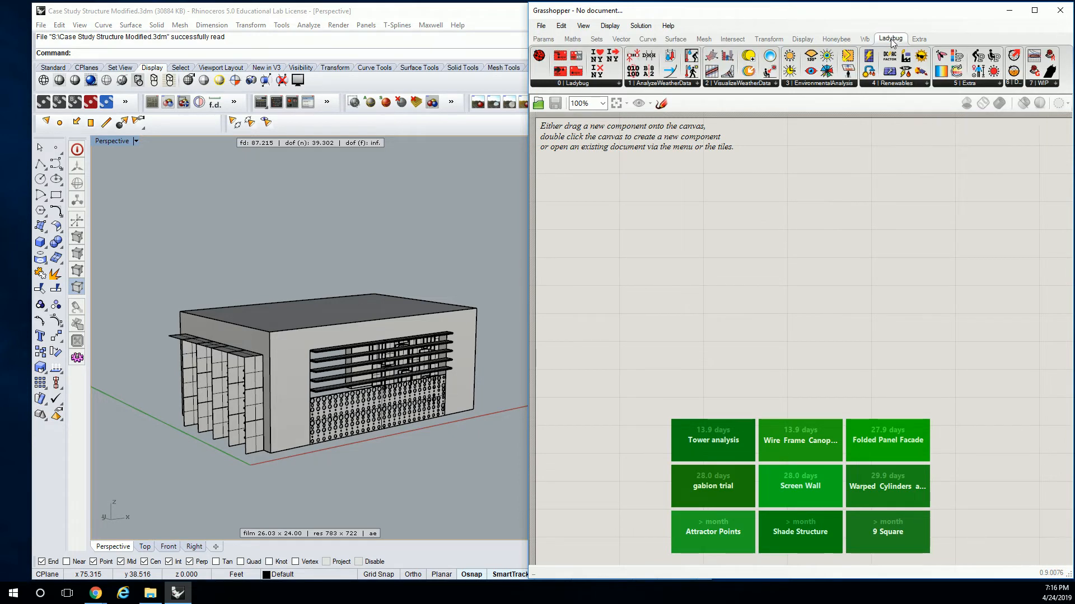
left_click_drag(528, 188, 414, 191)
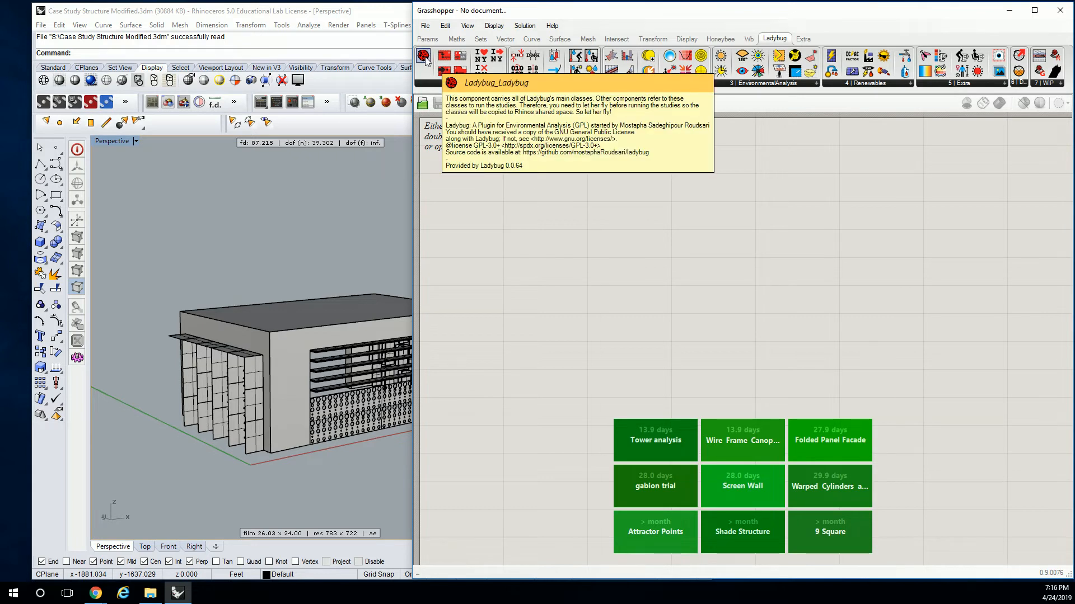
left_click_drag(425, 61, 533, 222)
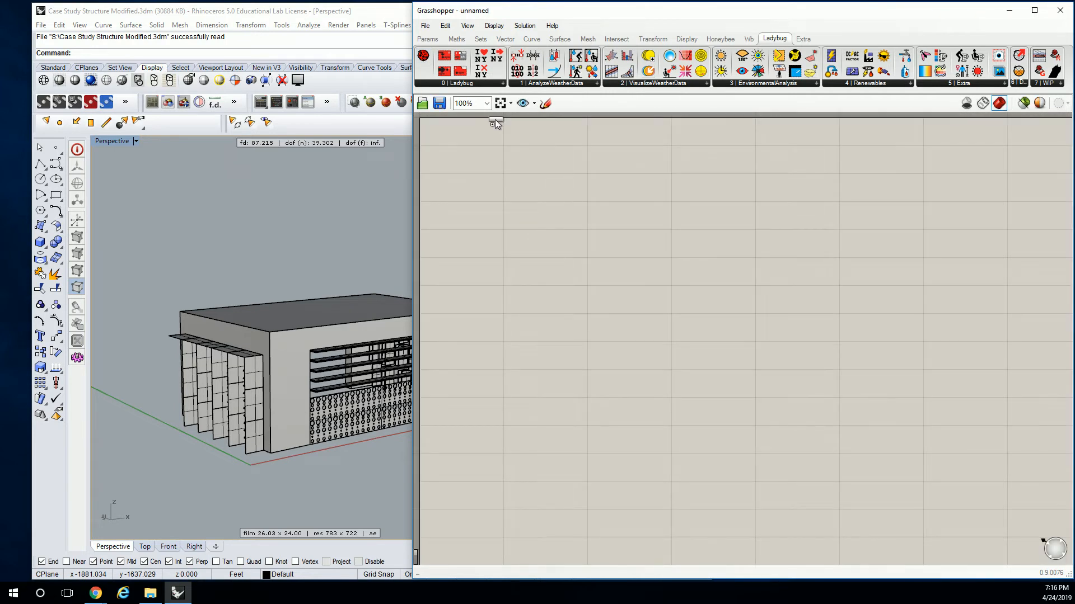
left_click_drag(610, 210, 615, 215)
scroll(616, 216, "up", 3)
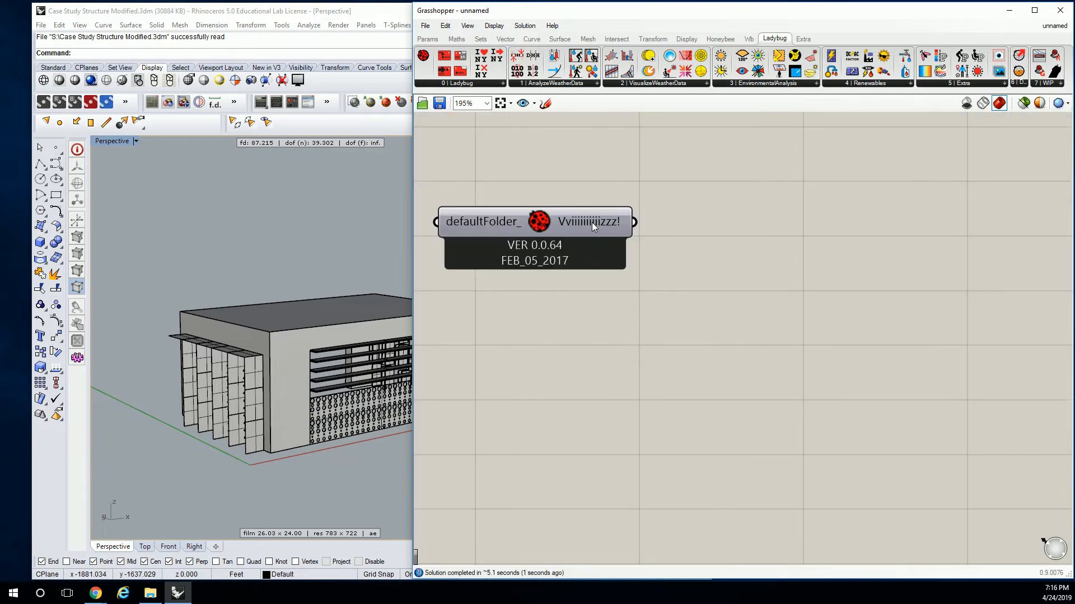
Add a panel beside the Ladybug component, wire the component's output into it and enlarge the panel.
mouse_move(592, 223)
left_click(429, 39)
left_click_drag(568, 71, 778, 235)
left_click_drag(636, 223, 690, 229)
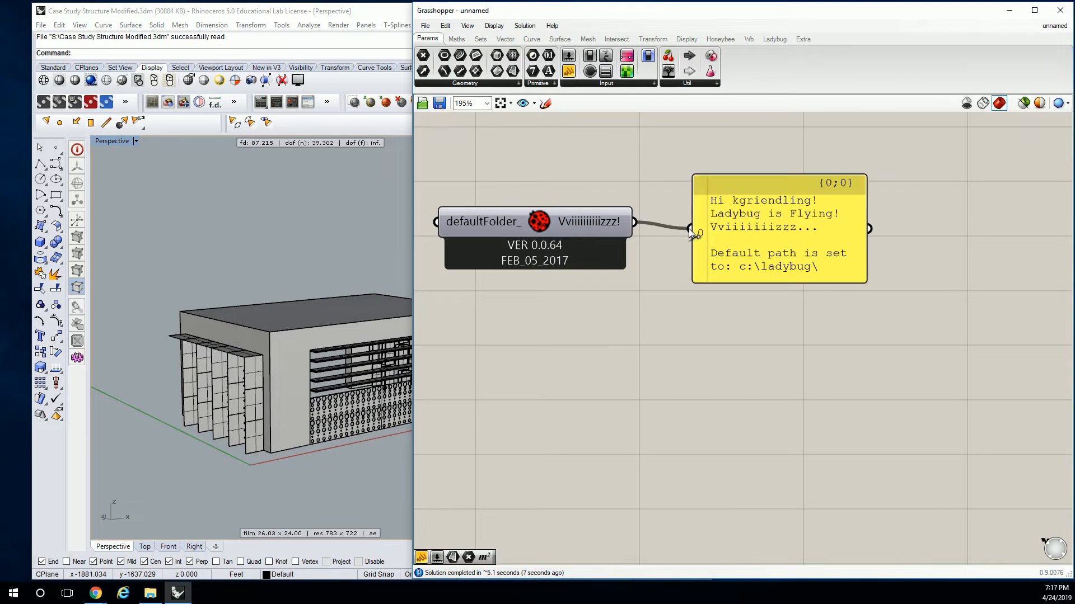
left_click_drag(865, 282, 962, 319)
left_click_drag(788, 256, 782, 232)
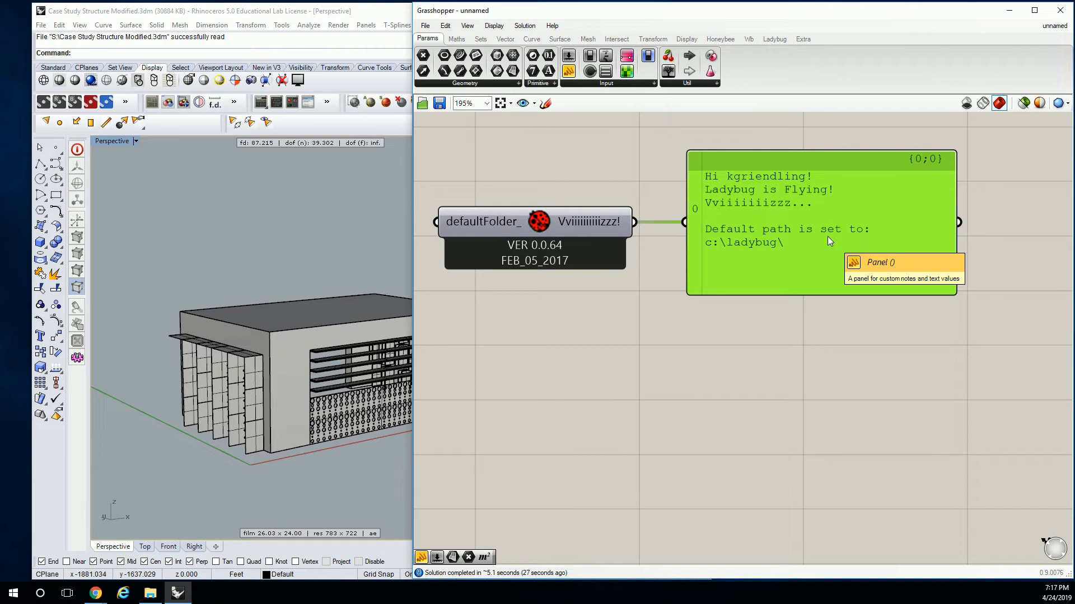
left_click(631, 170)
scroll(634, 182, "down", 5)
left_click_drag(656, 193, 608, 246)
left_click(600, 223)
left_click_drag(522, 217, 645, 300)
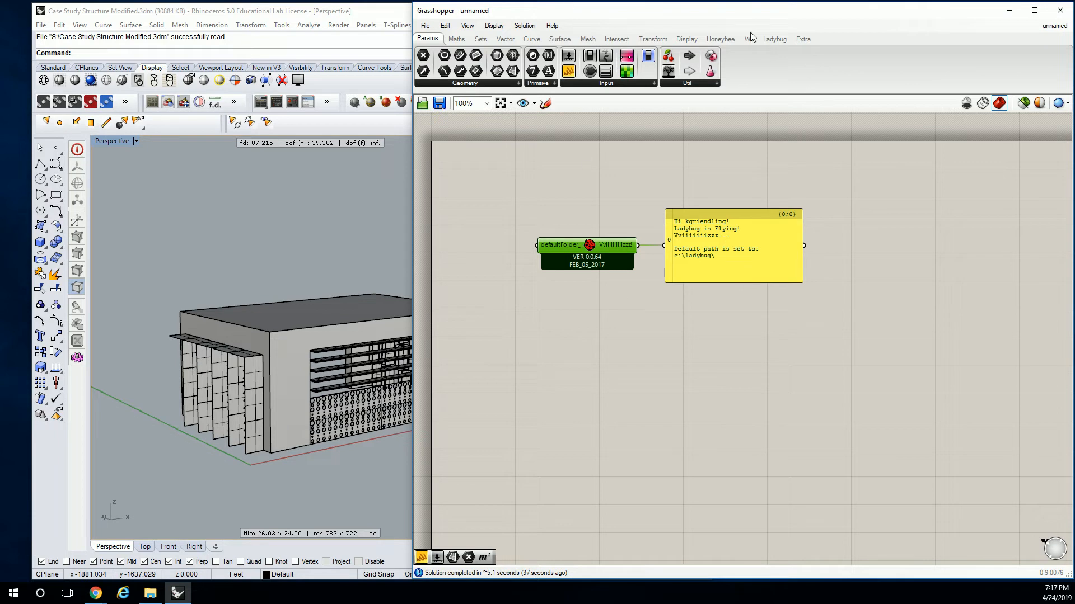
left_click(773, 38)
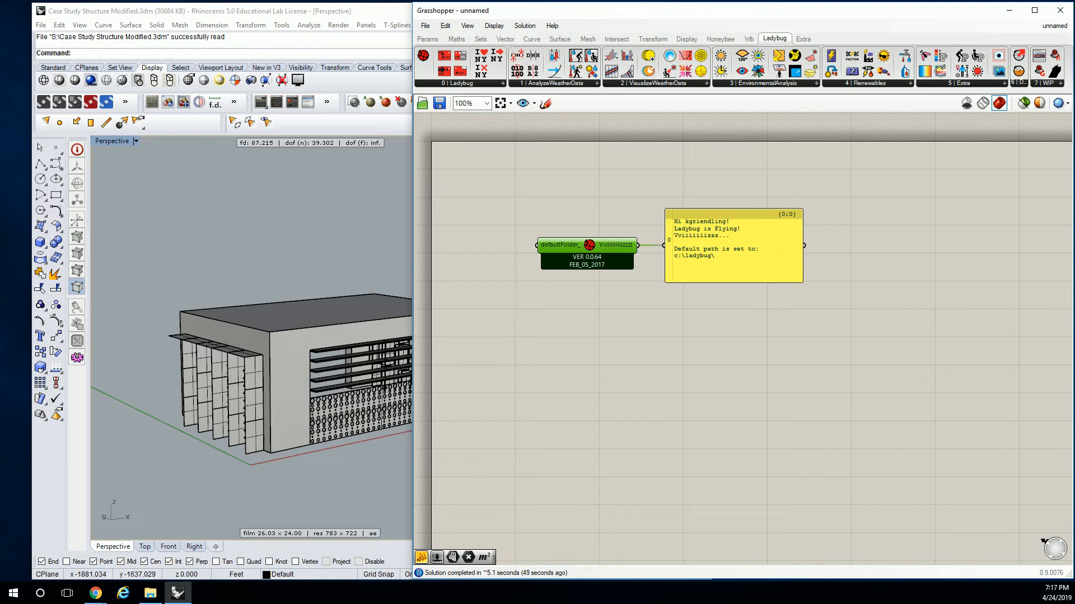
Switch the Rhino viewport to the Top view and examine the building's plan and orientation.
double_click(119, 142)
double_click(102, 142)
scroll(217, 261, "up", 5)
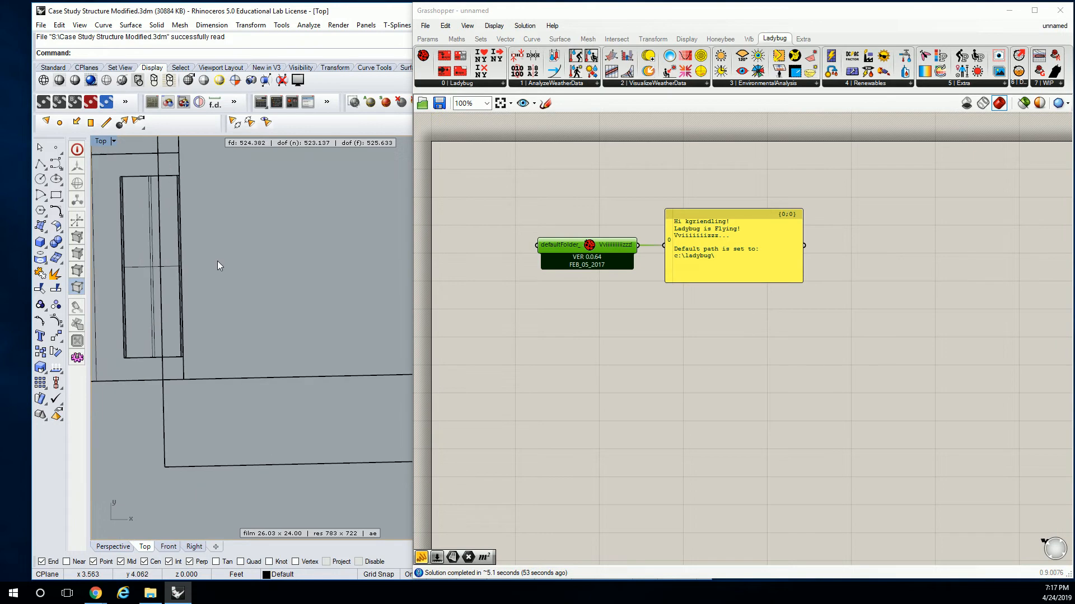
scroll(226, 266, "down", 5)
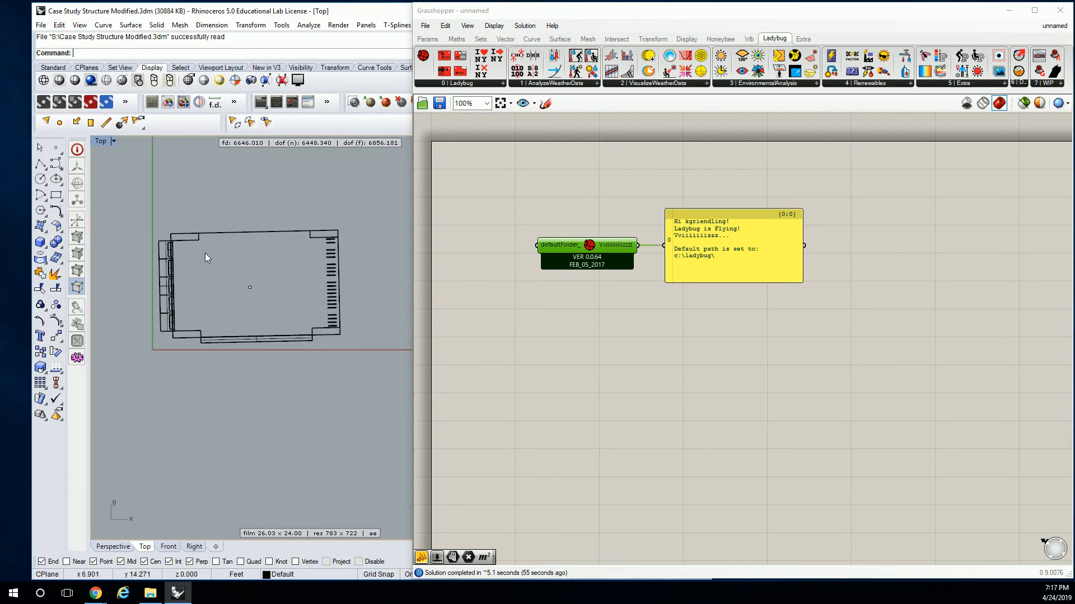
left_click_drag(125, 209, 392, 395)
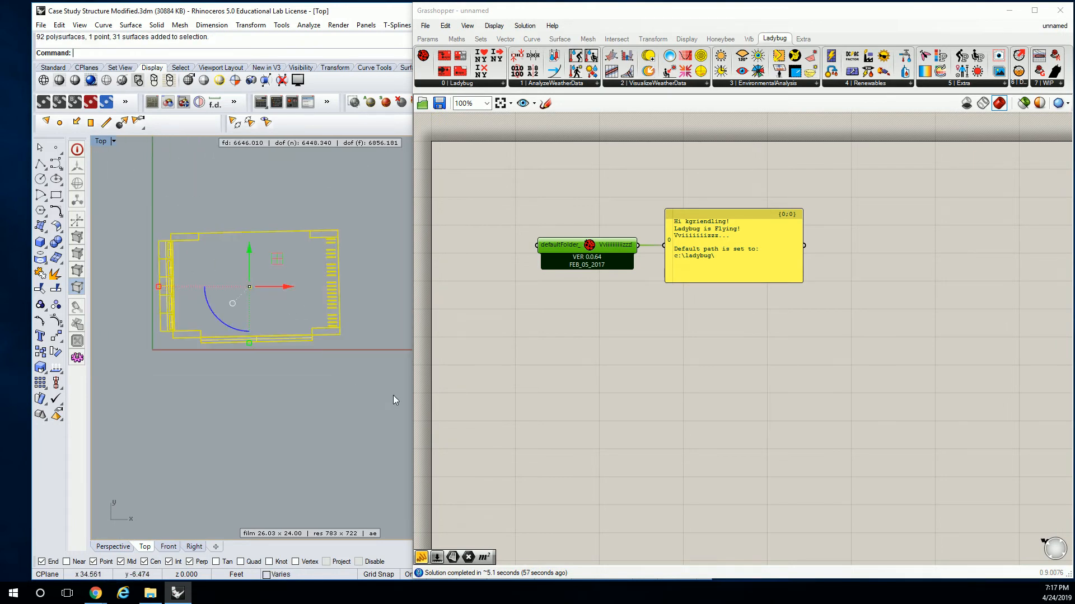
key("Escape")
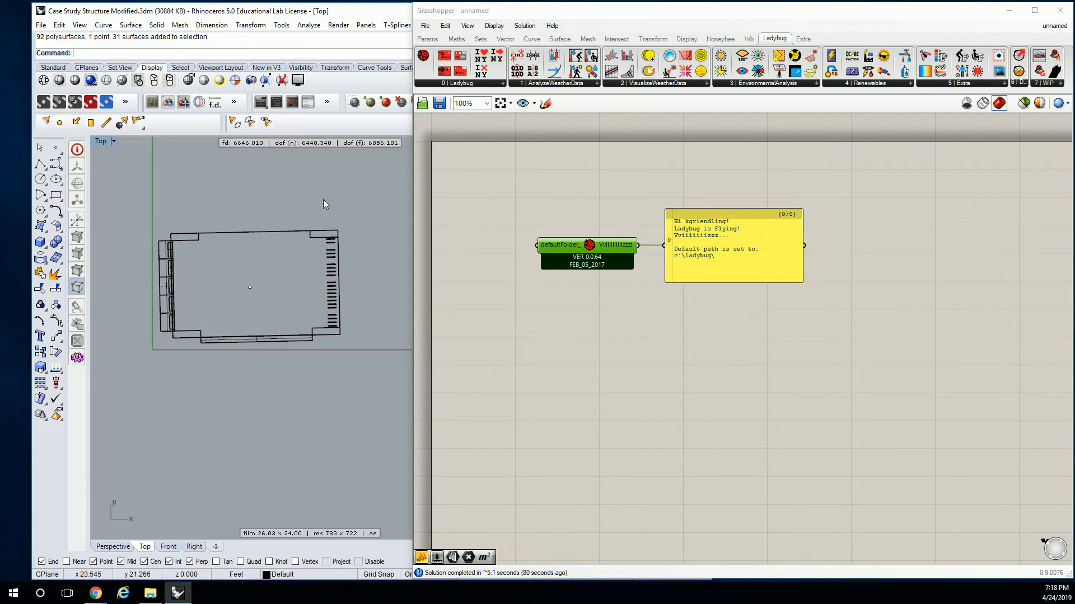
right_click_drag(259, 214, 293, 218)
right_click_drag(317, 257, 263, 250)
Search for "sunpath" on the Grasshopper canvas, add the Ladybug_SunPath component and arrange it below and beside the message panel.
left_click(563, 204)
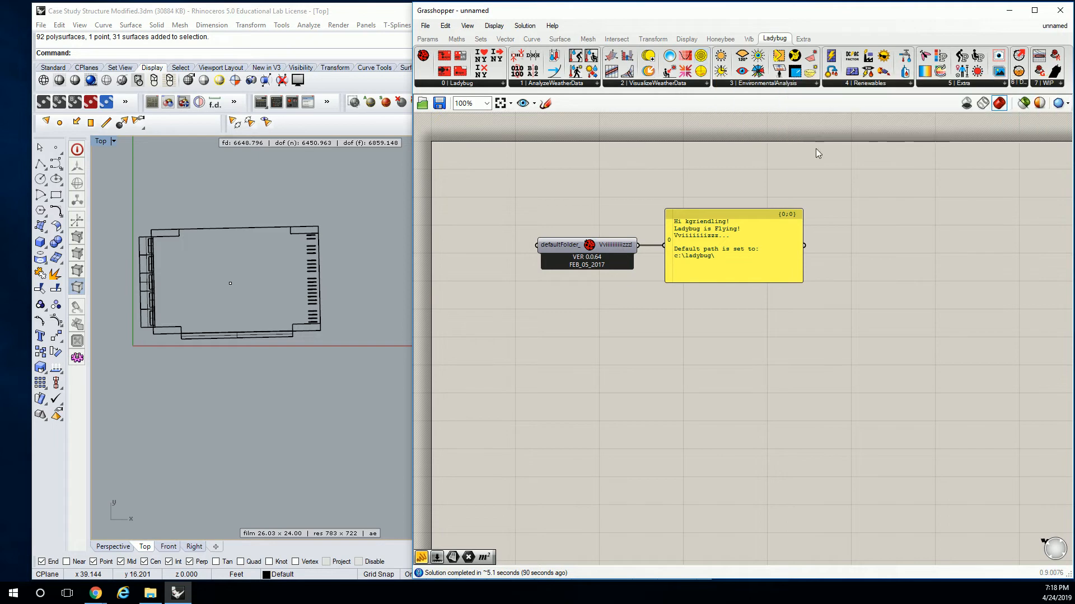
double_click(880, 197)
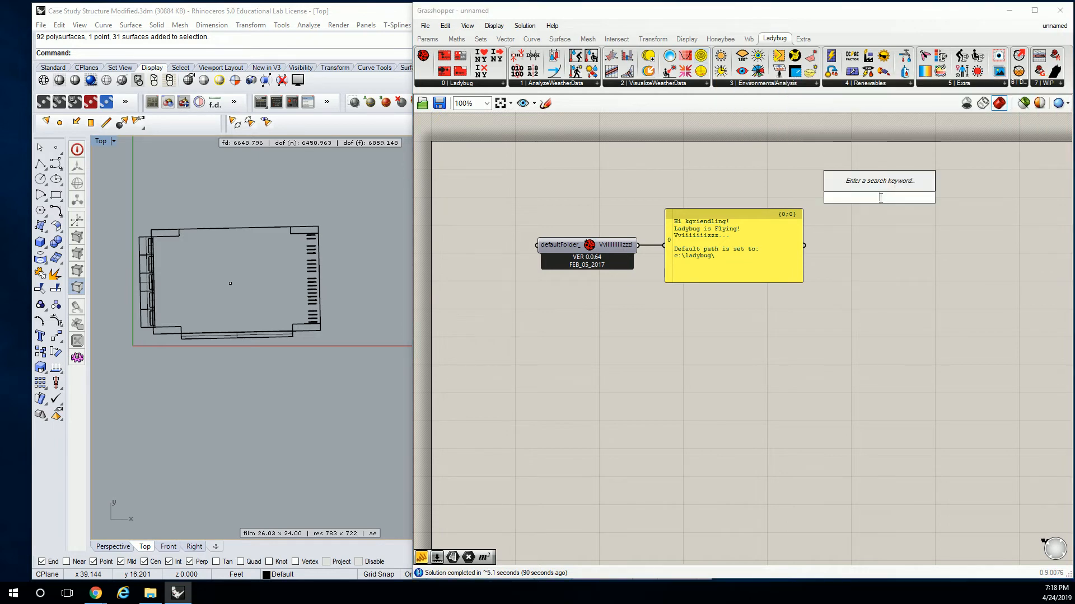
type("sunpath")
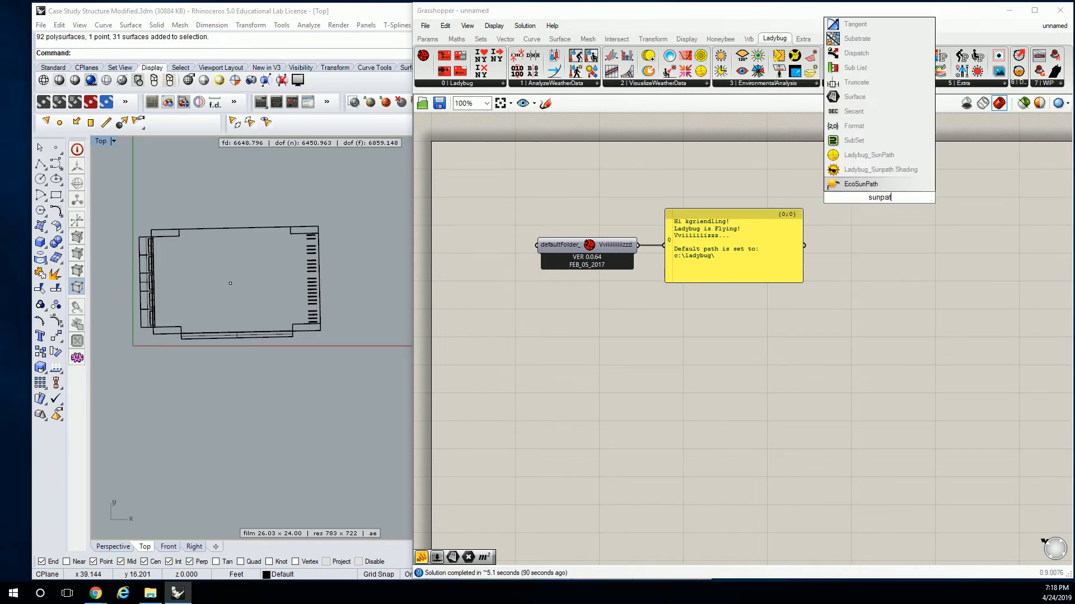
left_click(860, 157)
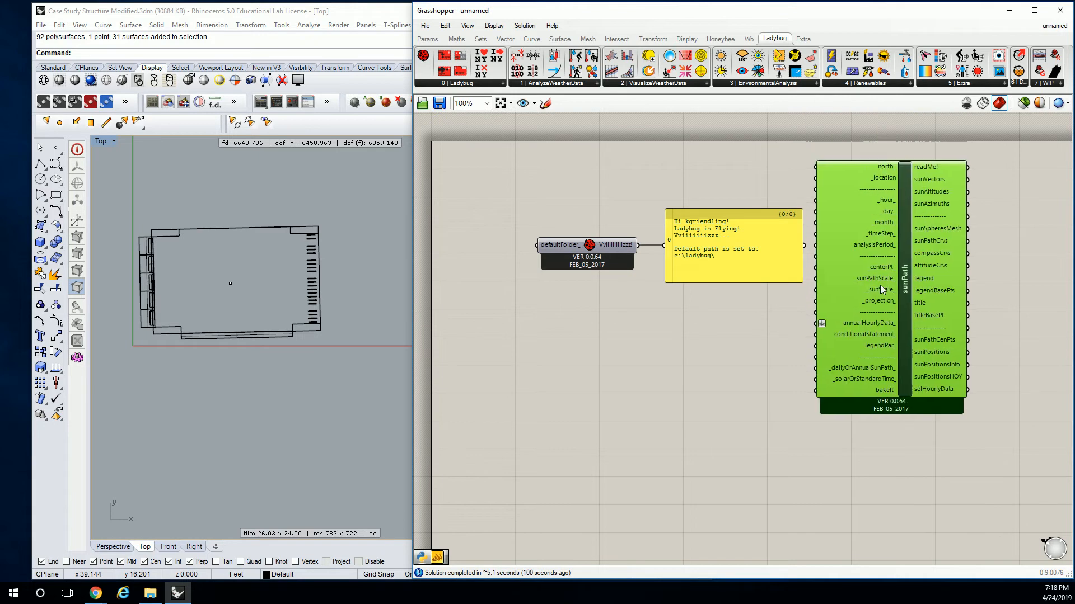
left_click_drag(775, 270, 783, 204)
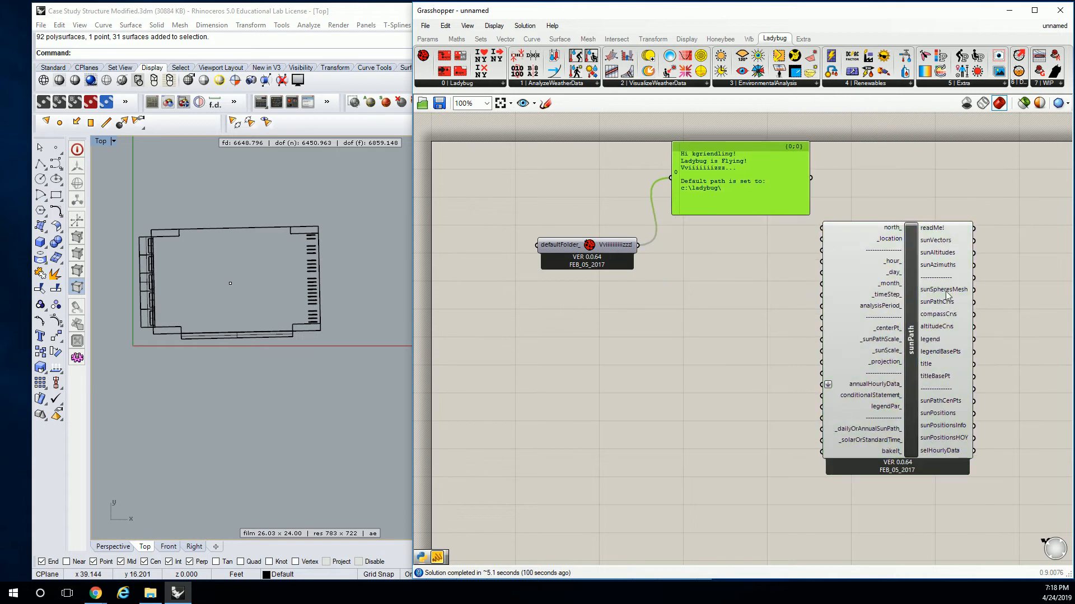
left_click_drag(915, 305, 907, 329)
left_click(784, 309)
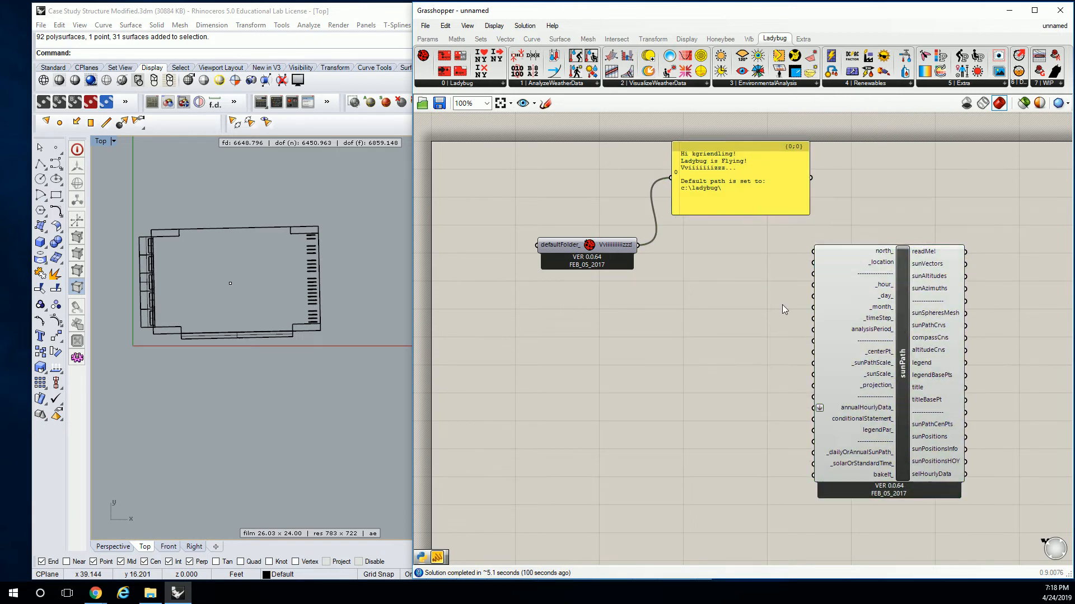
left_click(907, 353, "ctrl+alt")
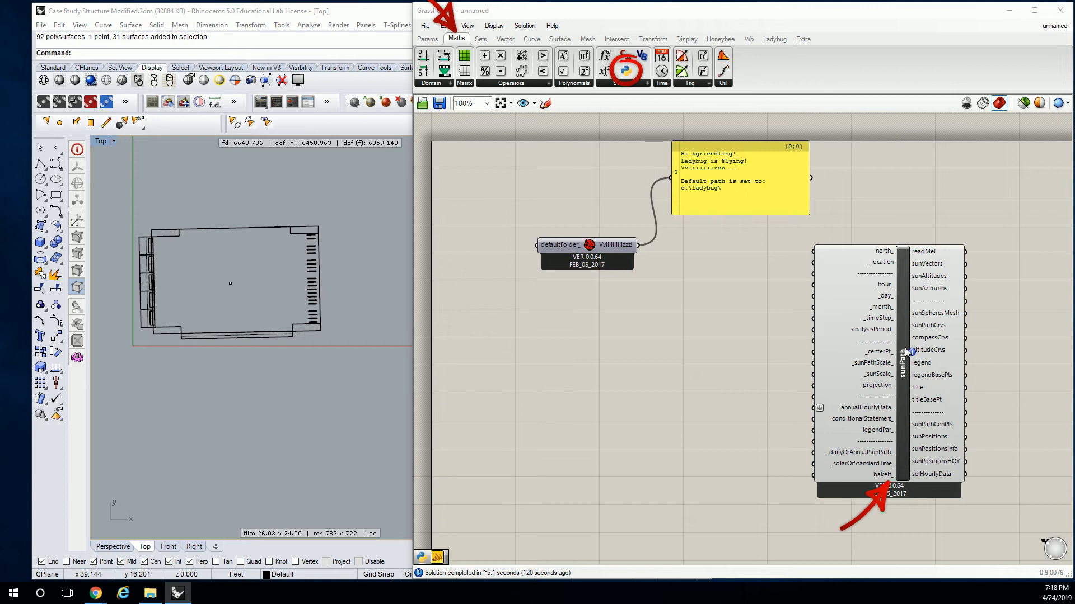
left_click(775, 38)
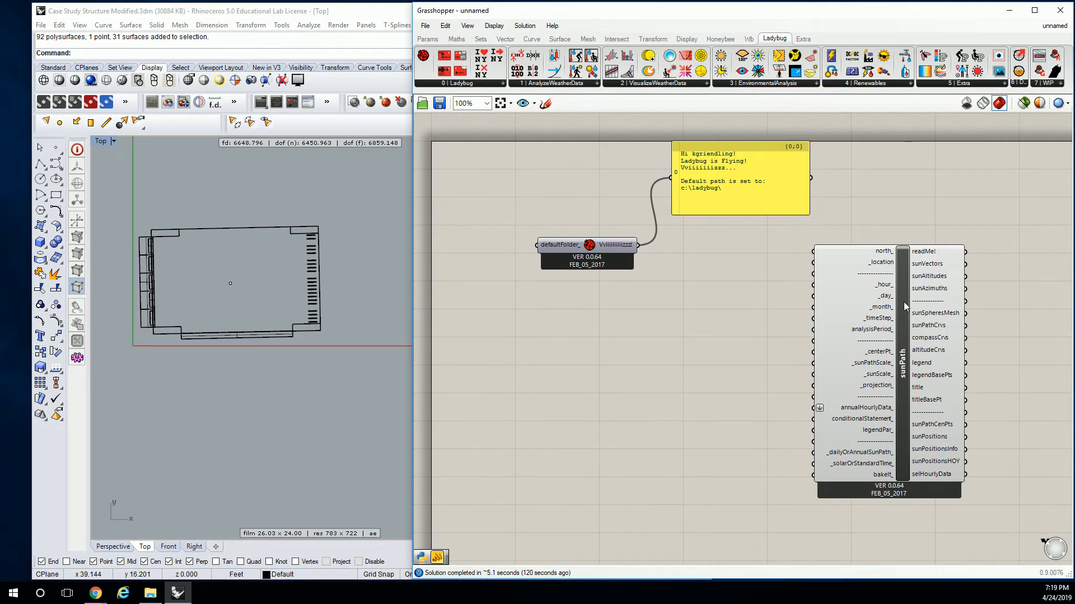
mouse_move(904, 302)
mouse_move(702, 75)
left_click_drag(901, 316, 902, 311)
left_click(778, 269)
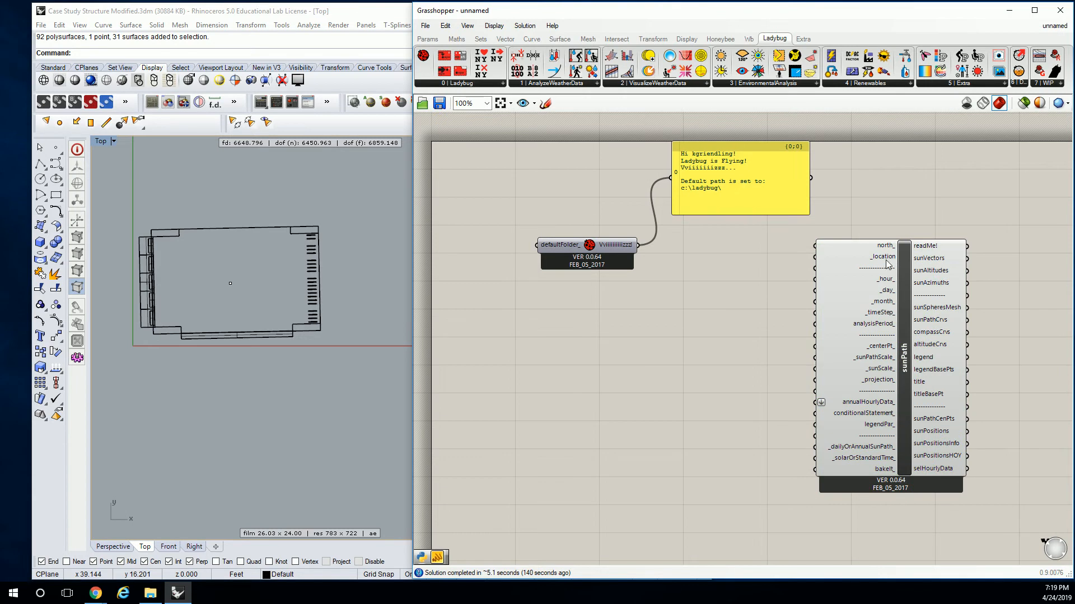
Examine the sunPath component's north, location, hour, day, month and analysisPeriod inputs.
mouse_move(893, 252)
left_click_drag(760, 176, 757, 185)
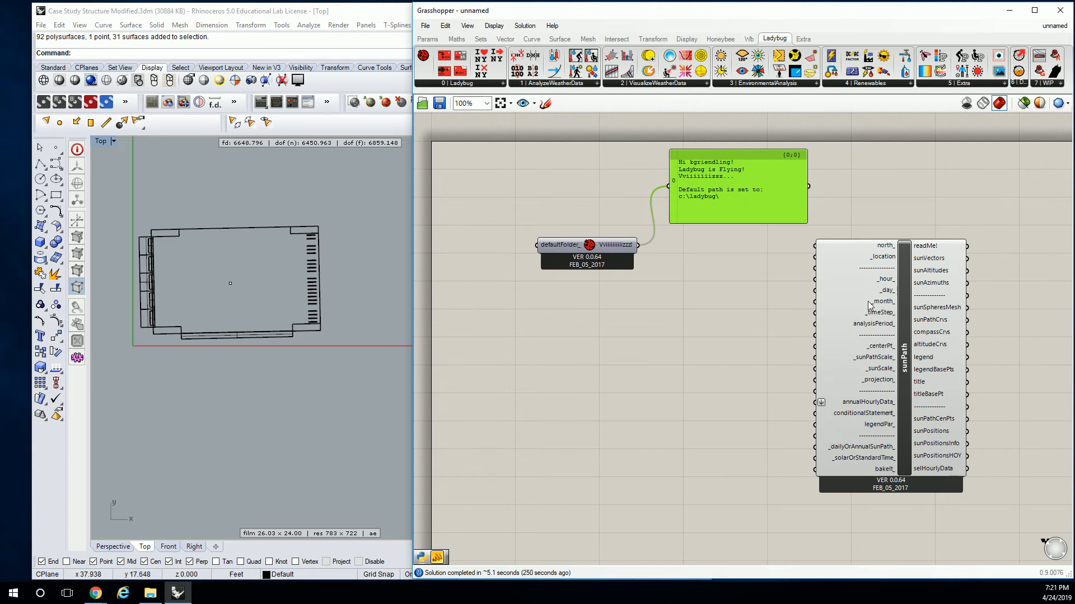
scroll(872, 293, "up", 3)
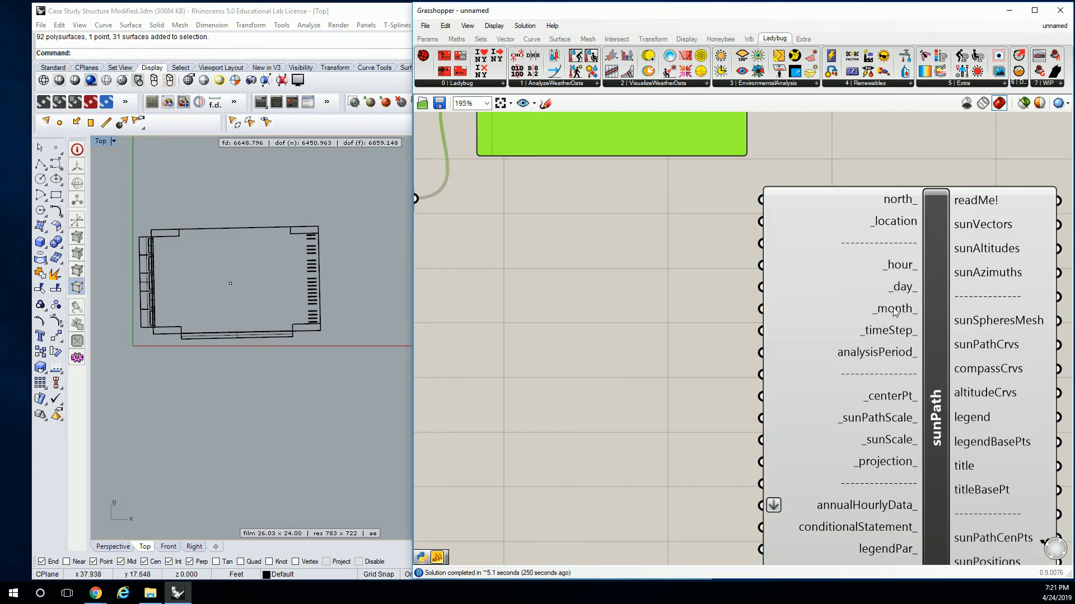
mouse_move(896, 312)
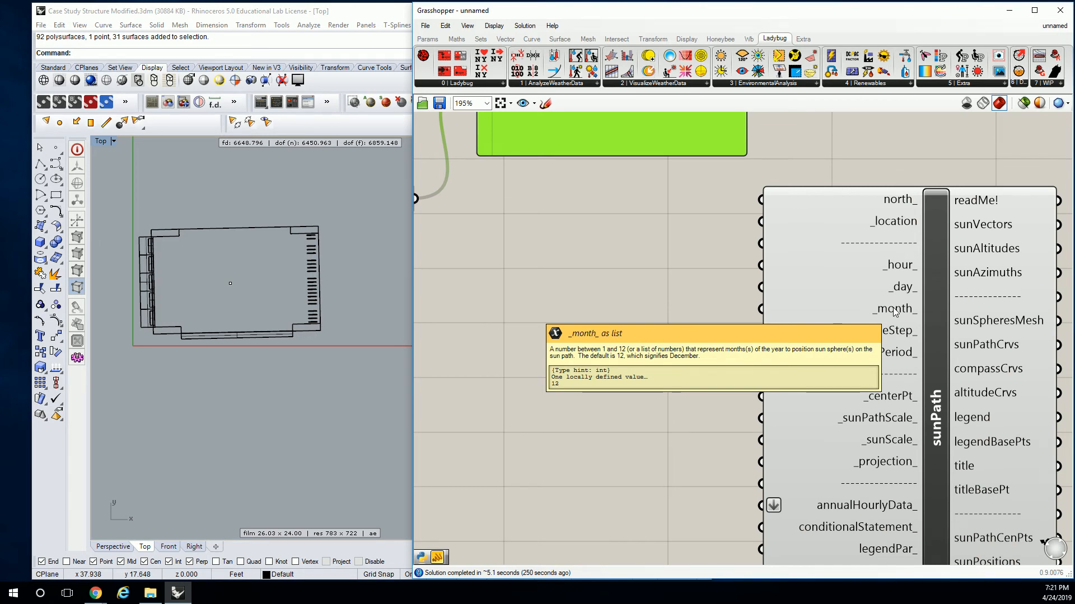
mouse_move(892, 268)
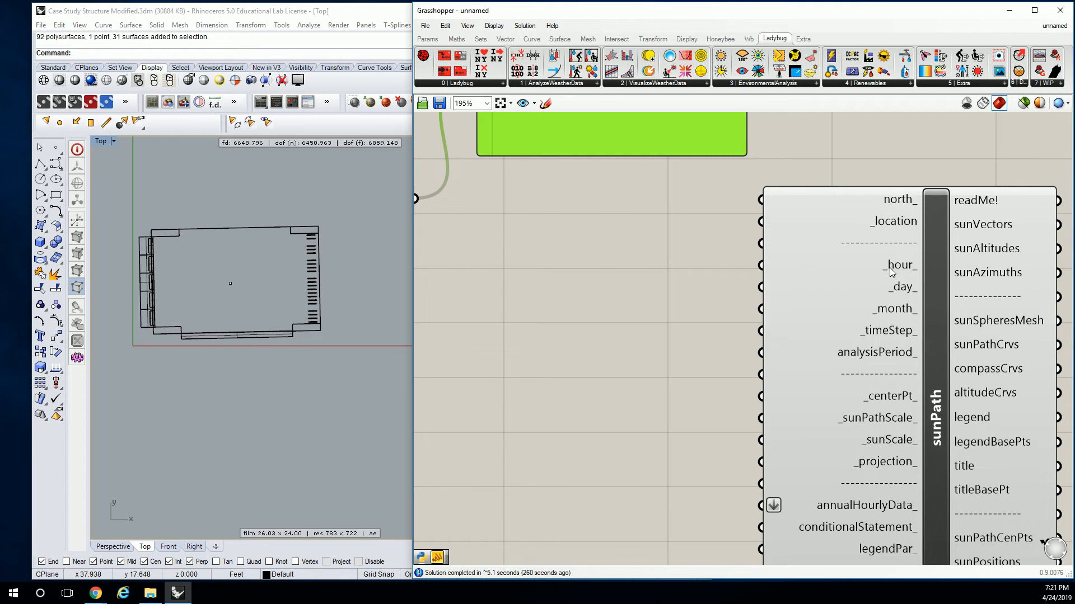
mouse_move(894, 291)
mouse_move(875, 356)
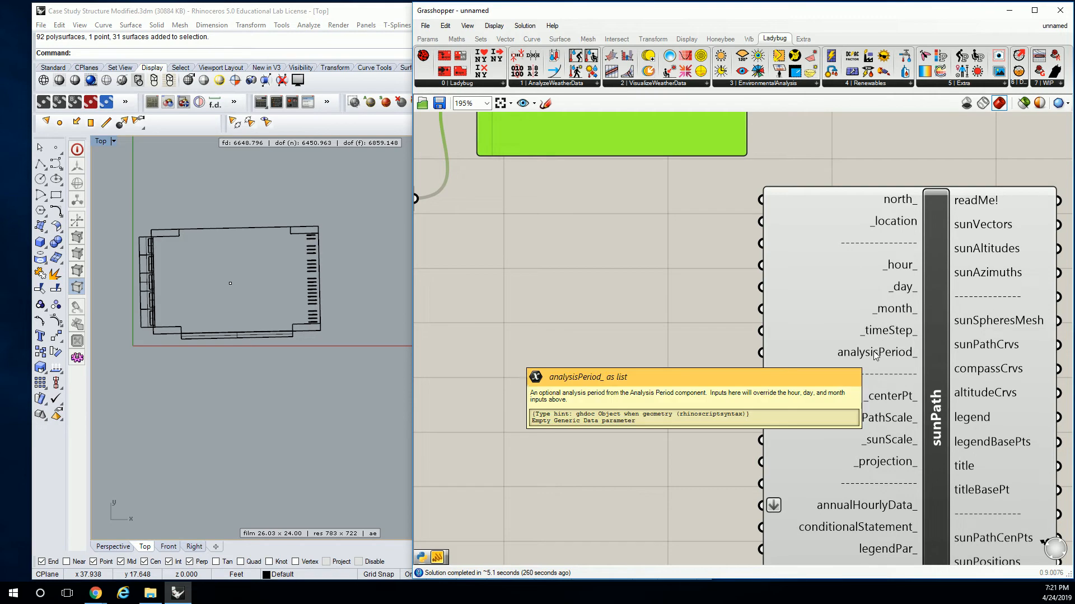
scroll(652, 258, "down", 3)
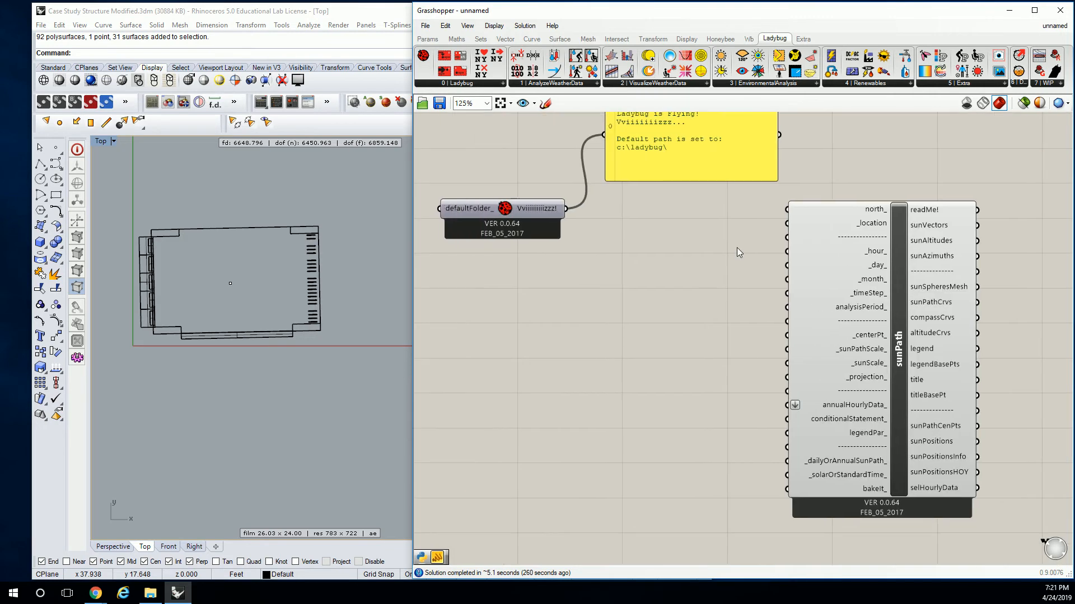
mouse_move(860, 231)
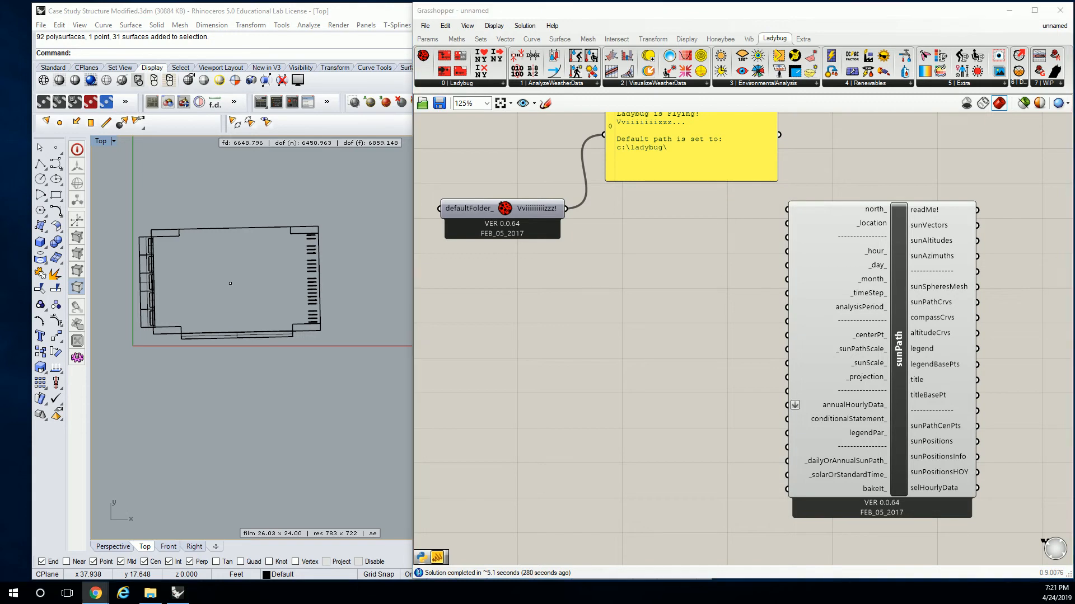
Switch to Chrome and search the EnergyPlus weather data for "los angeles".
left_click(95, 593)
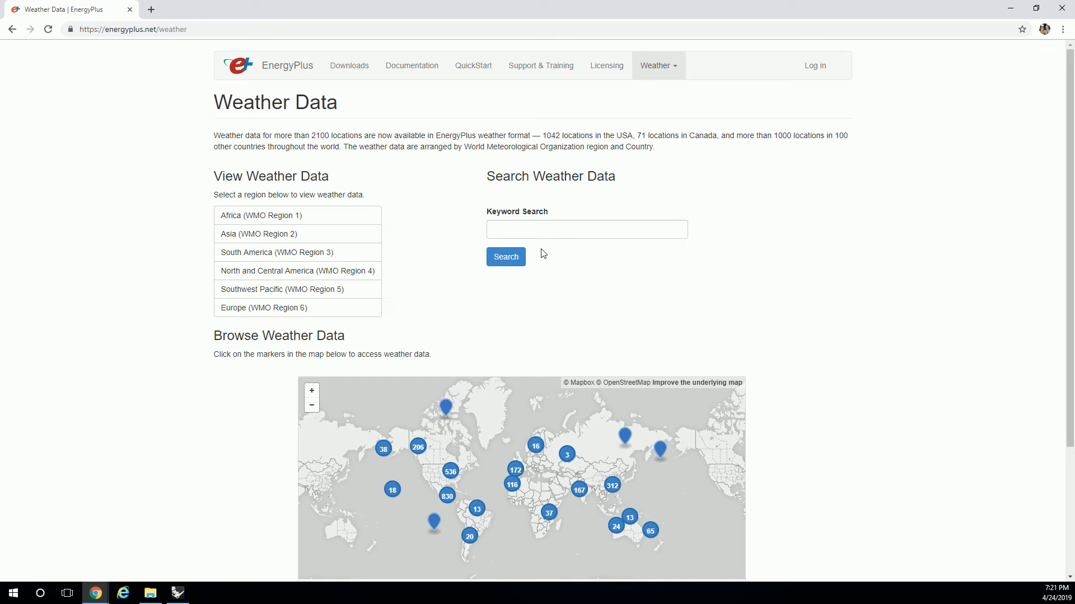
left_click(507, 233)
type("los angeles")
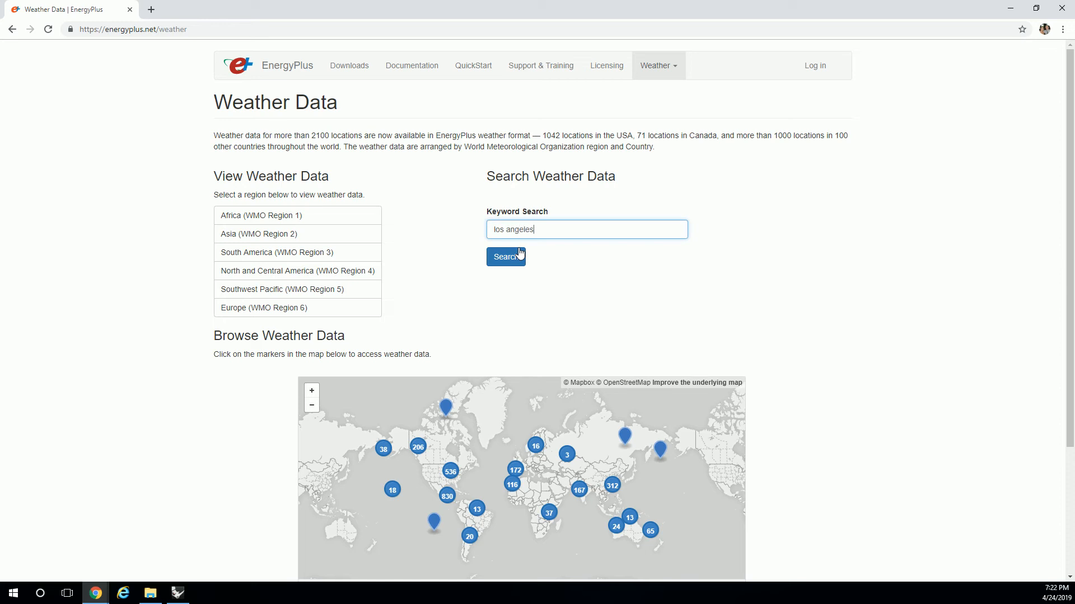
left_click(520, 254)
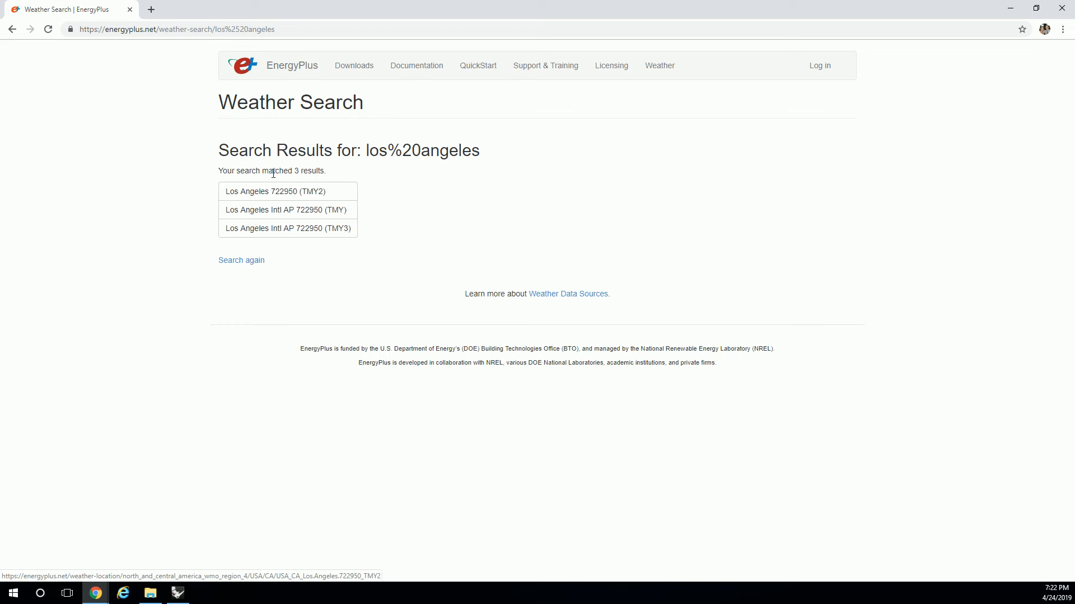
Open the Los Angeles Intl AP 722950 (TMY) weather page, download its epw file and show the download in its folder.
left_click(263, 215)
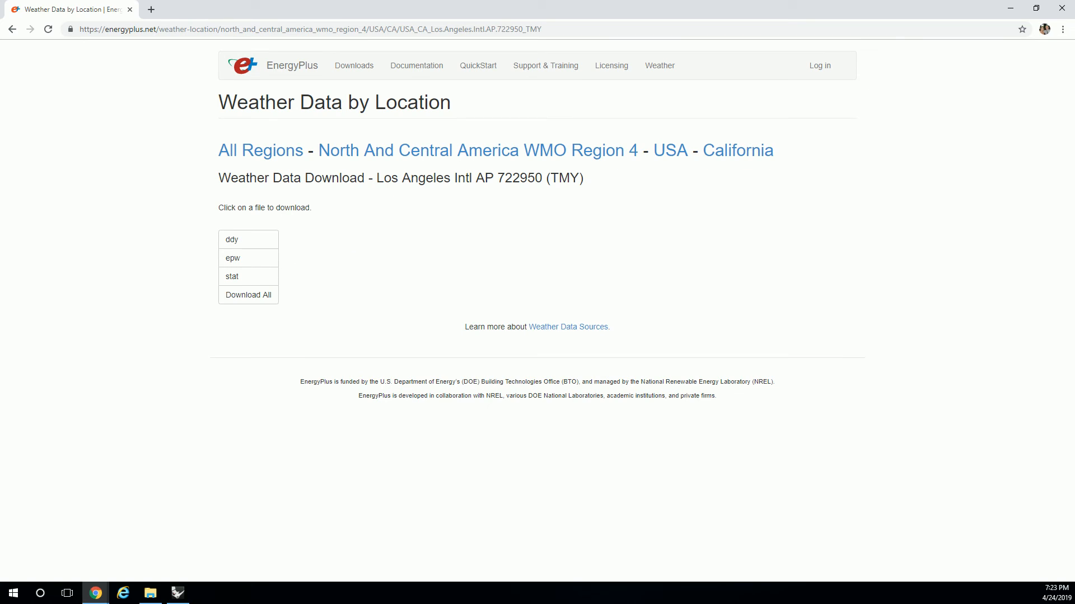
key("alt+Tab")
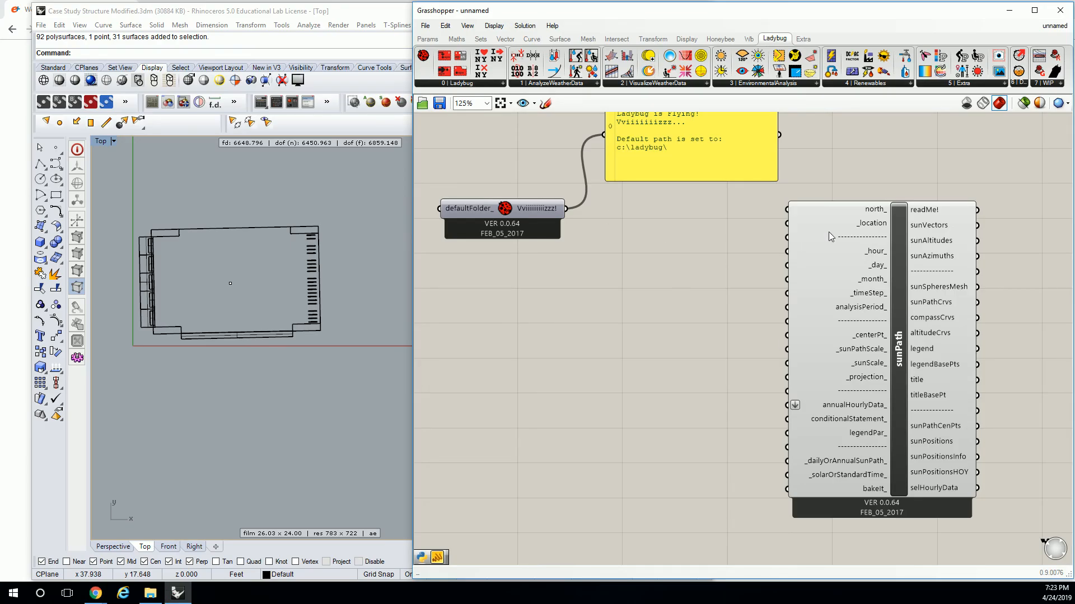
mouse_move(866, 227)
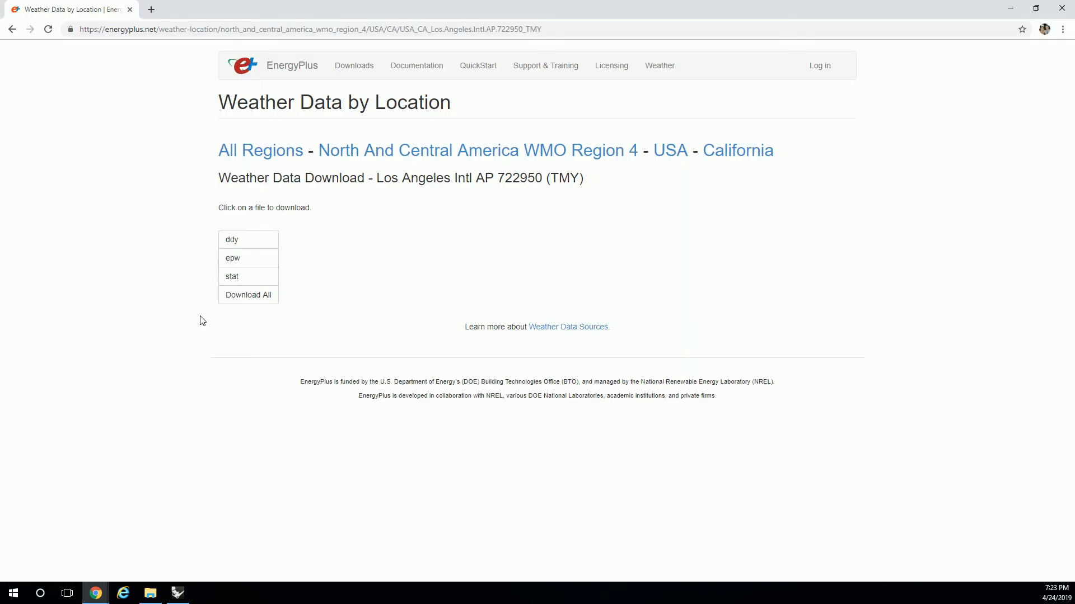
left_click(235, 258)
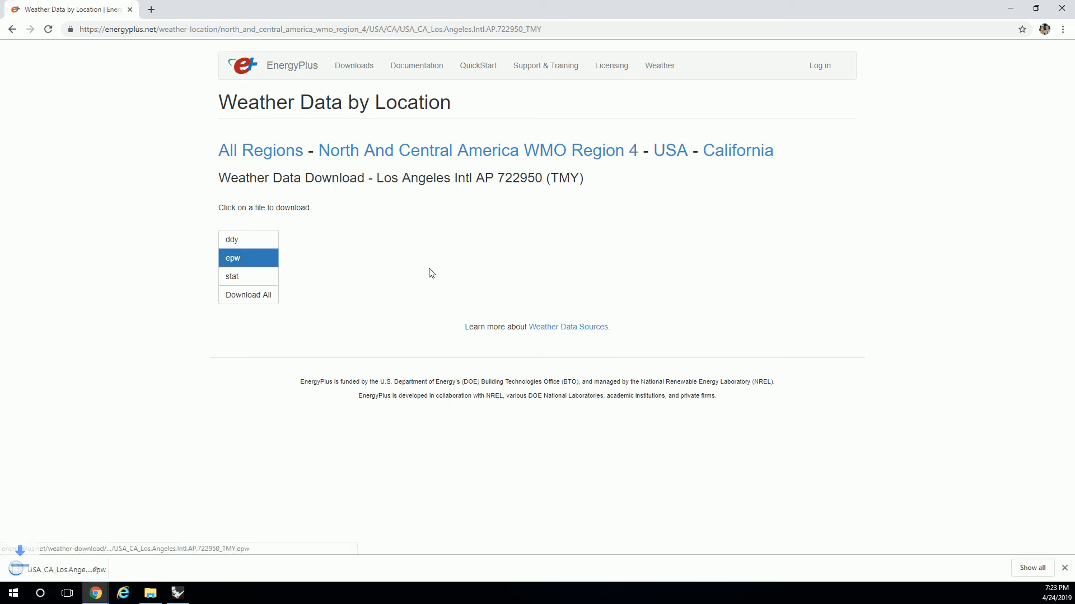
left_click(116, 568)
left_click(154, 531)
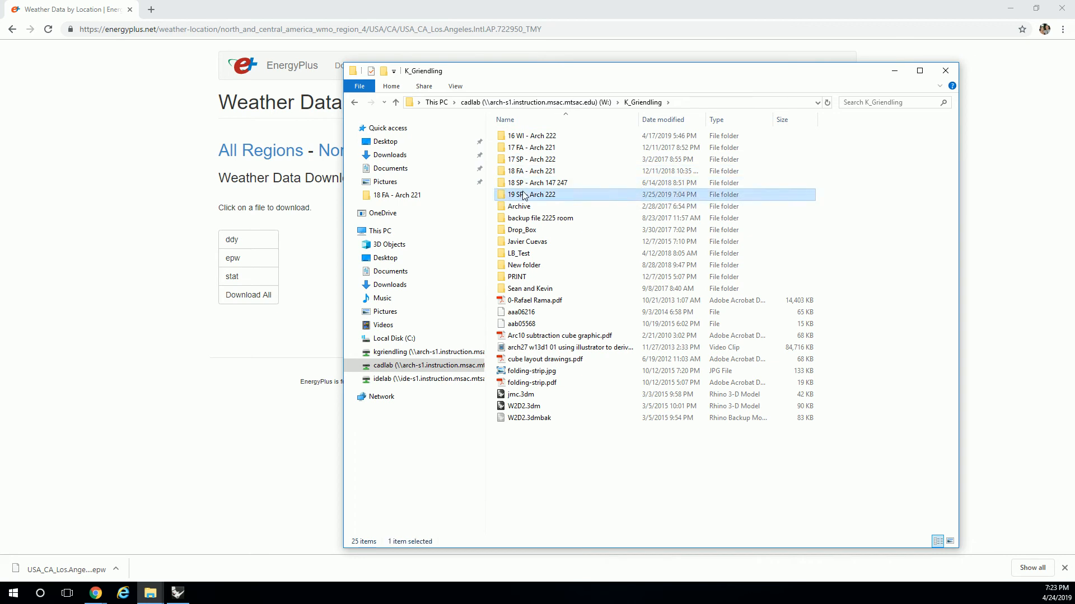
Create a folder named Resources inside 19 SP - Arch 222 > Class Definitions on the cadlab drive.
double_click(521, 194)
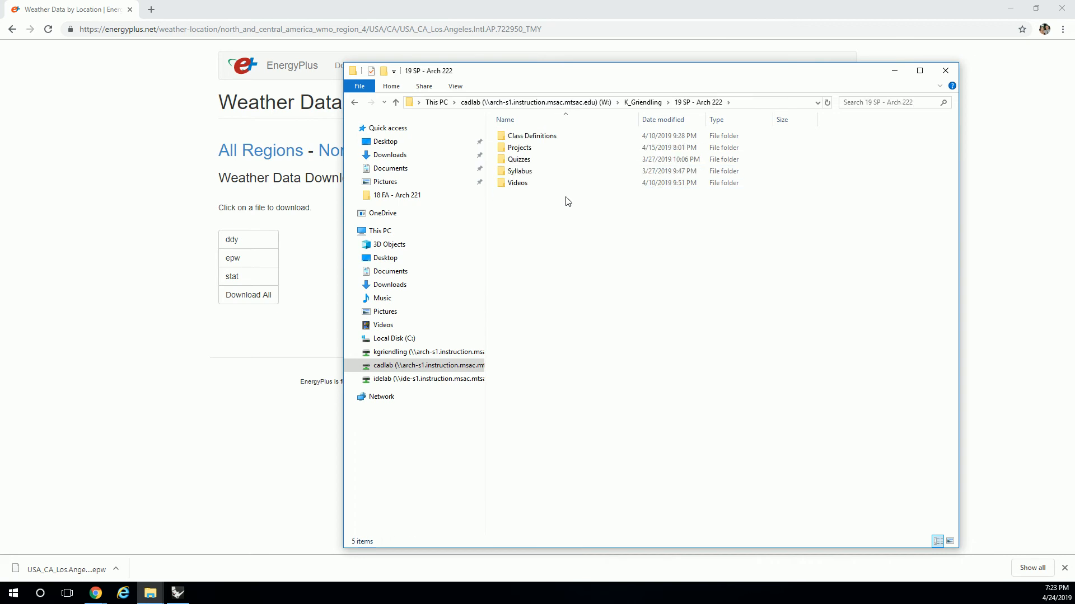
double_click(530, 137)
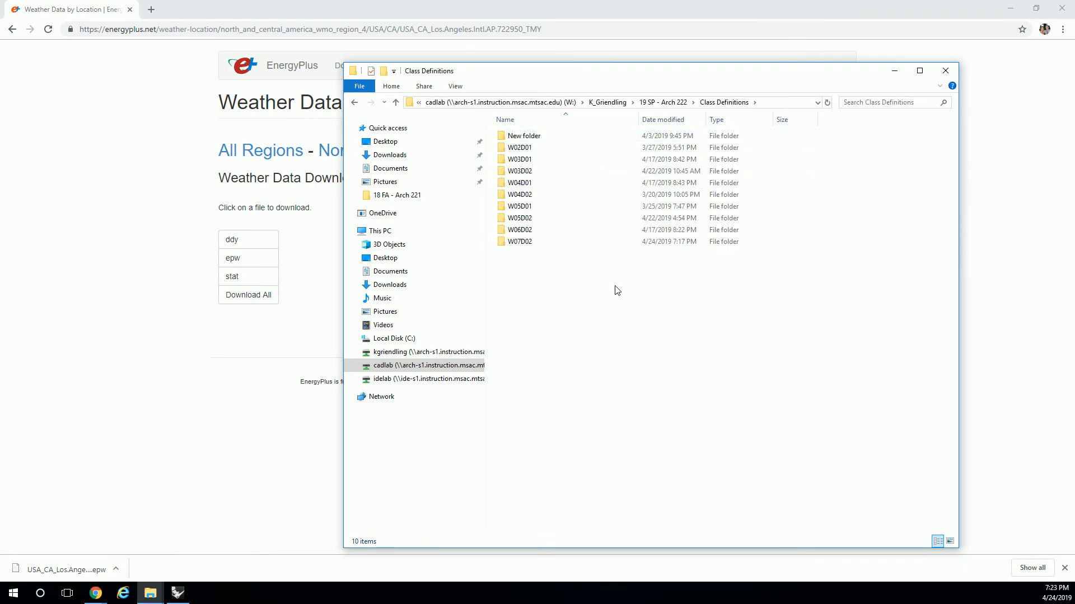
right_click(548, 273)
mouse_move(631, 379)
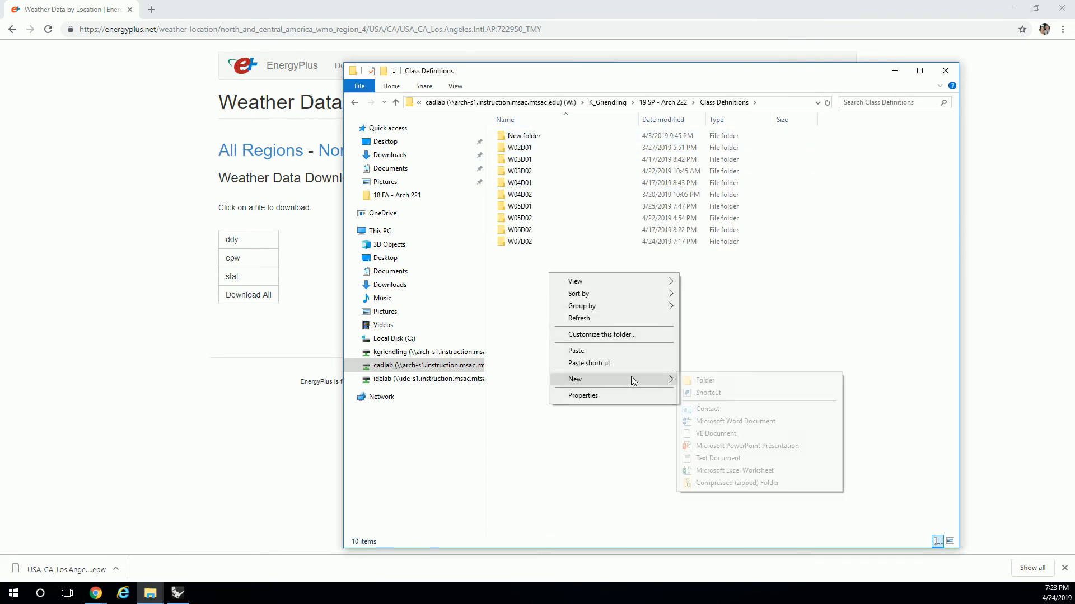
left_click(706, 381)
type("Reso")
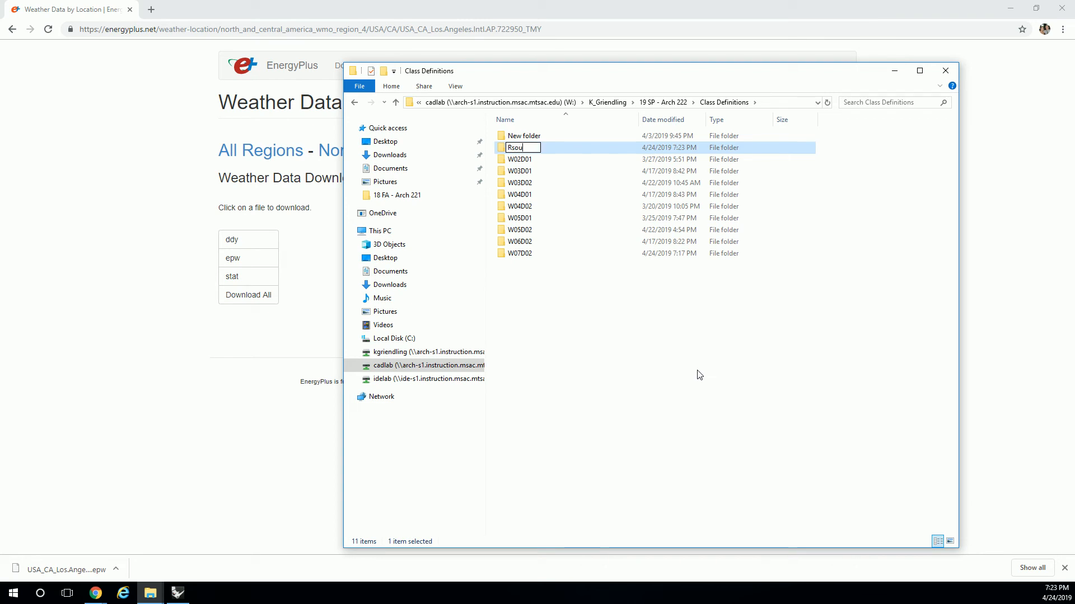
type("urces")
left_click(699, 375)
Paste the downloaded Los Angeles epw file into the Resources folder, show its full file name and reveal the folder path.
double_click(520, 150)
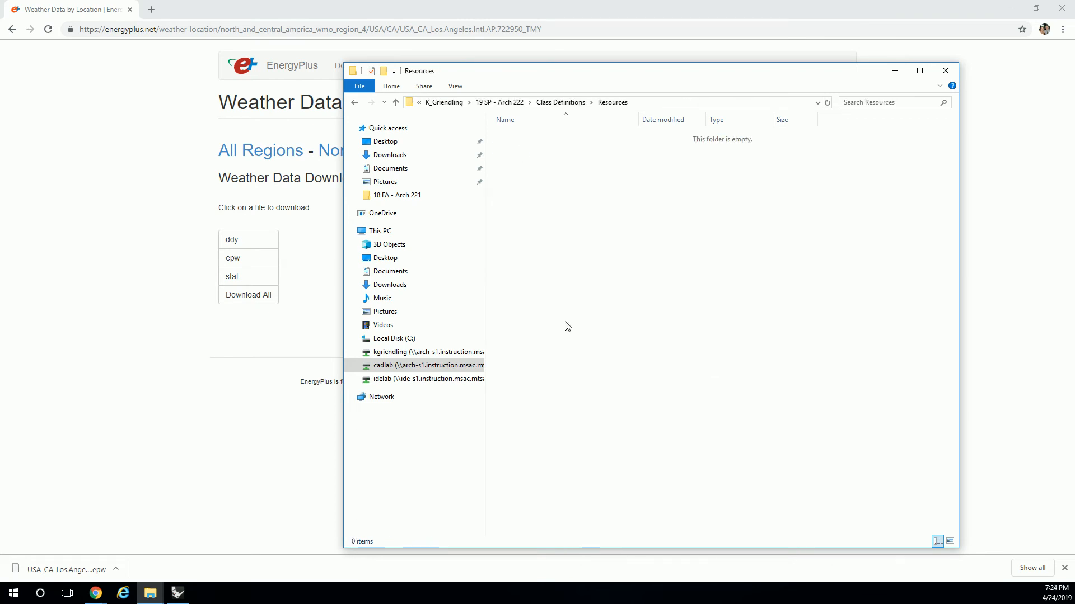
key("ctrl+v")
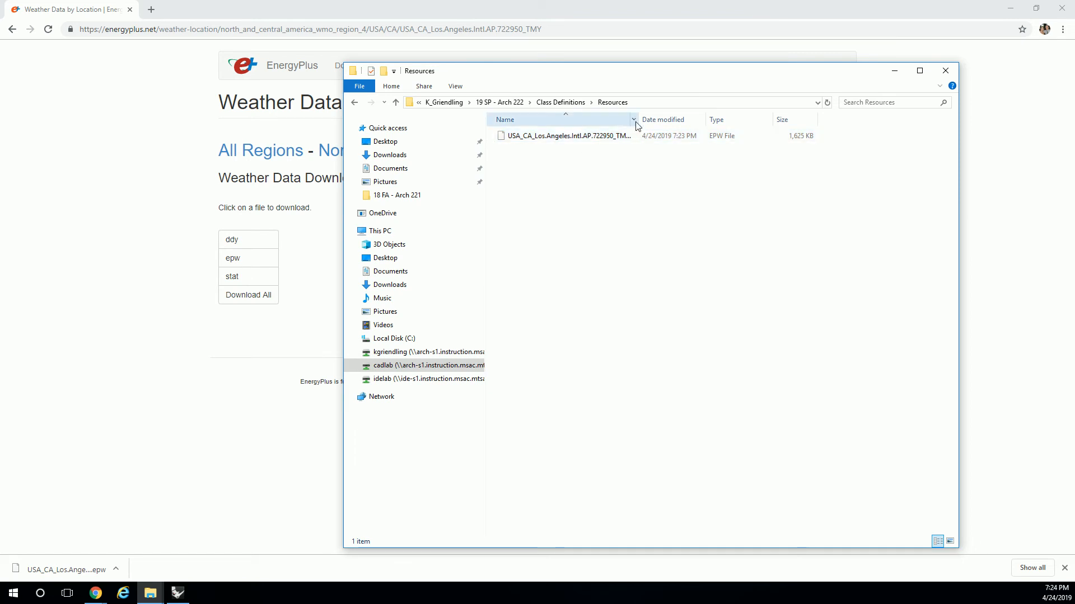
left_click_drag(638, 119, 693, 125)
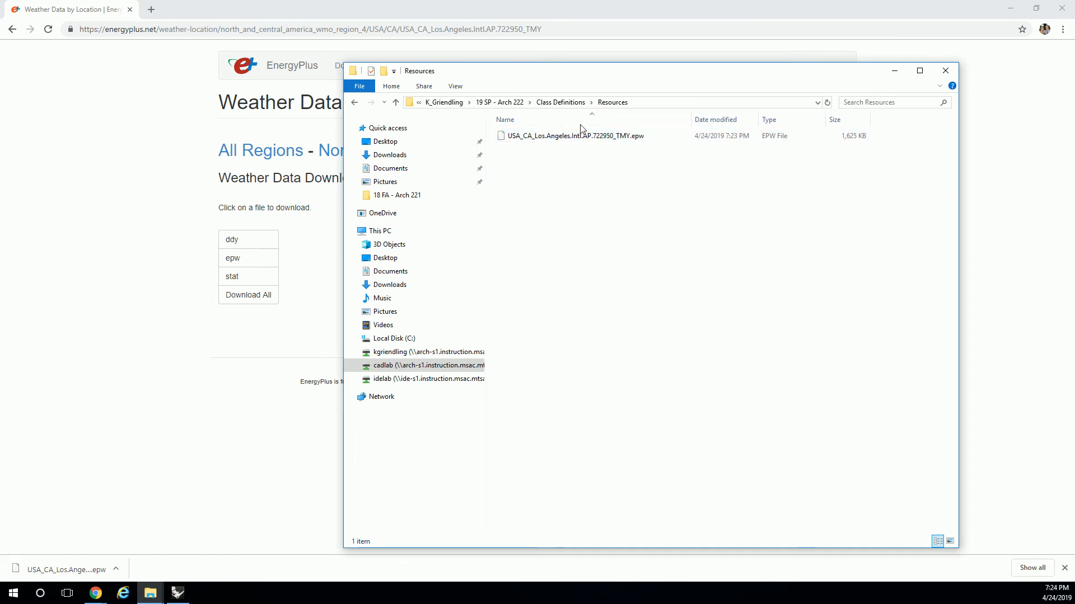
left_click(664, 103)
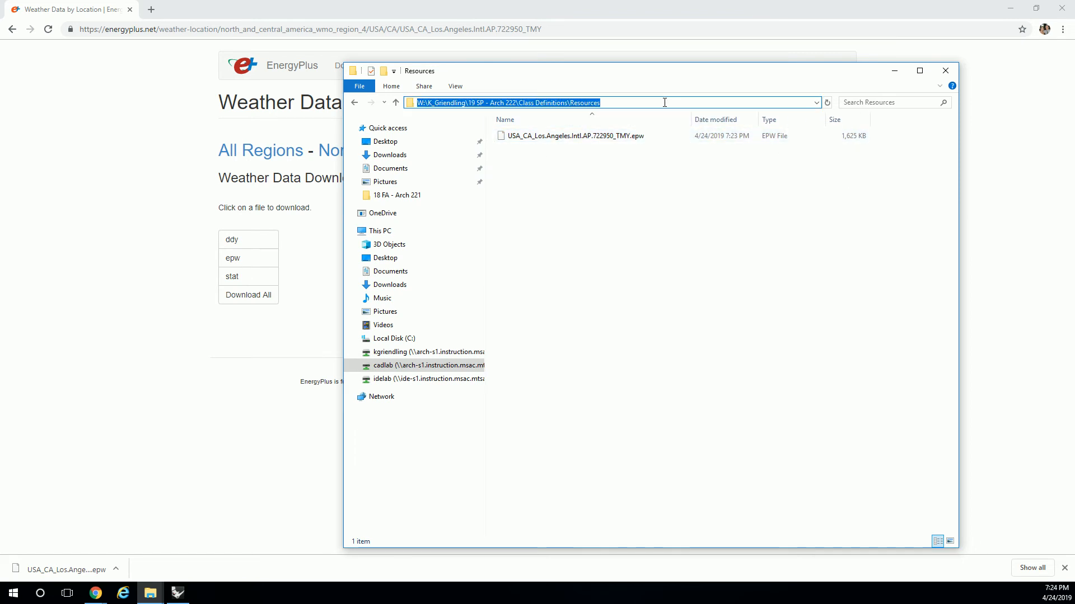
Switch to Grasshopper, add a Ladybug_Import epw component beside sunPath and move sunPath slightly away to make room.
key("alt+Tab")
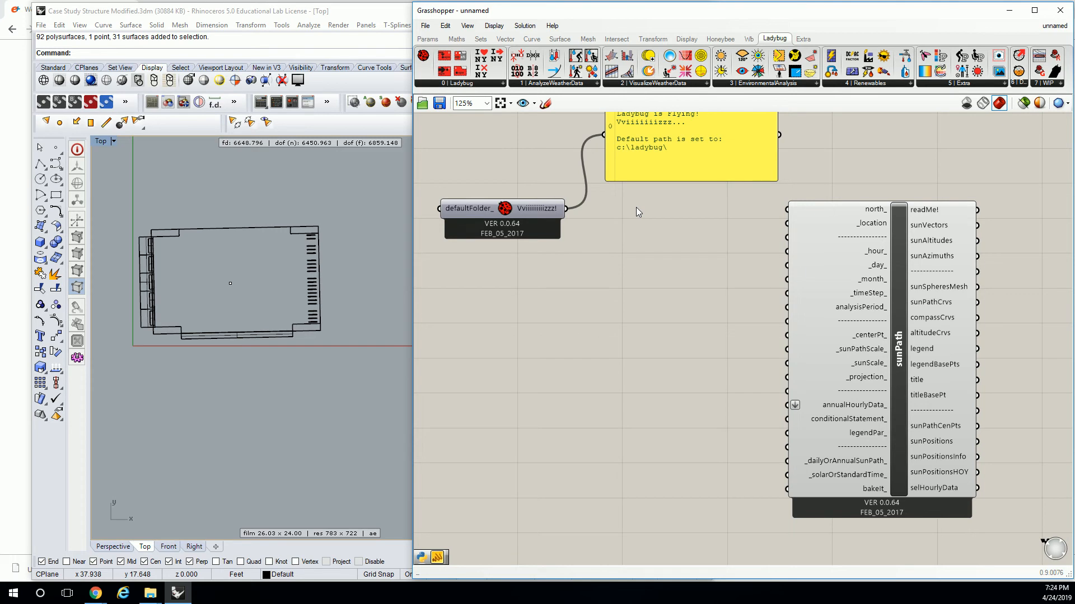
double_click(586, 303)
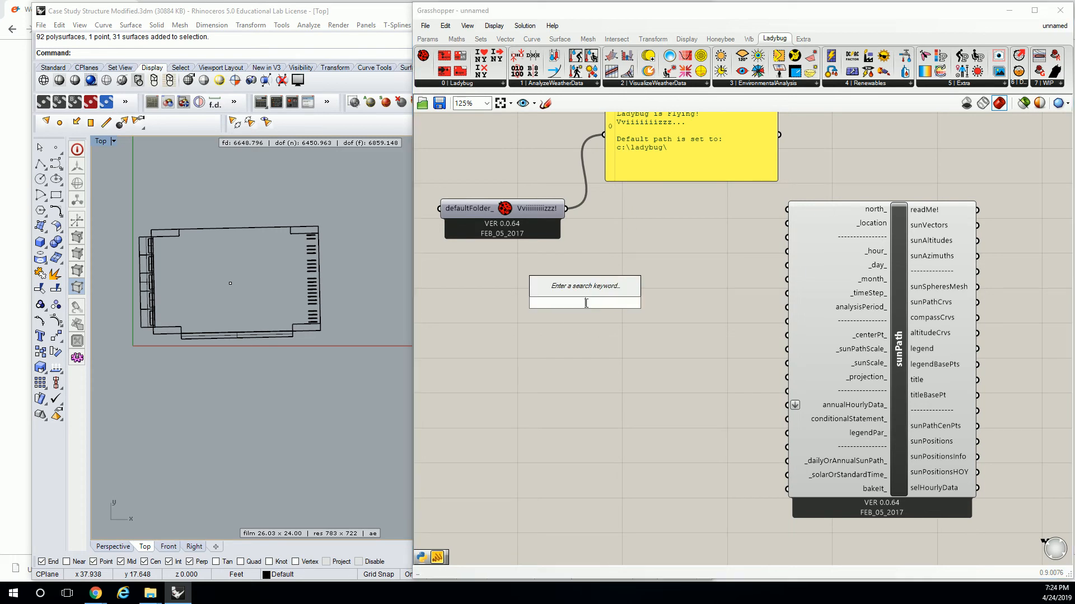
type("import")
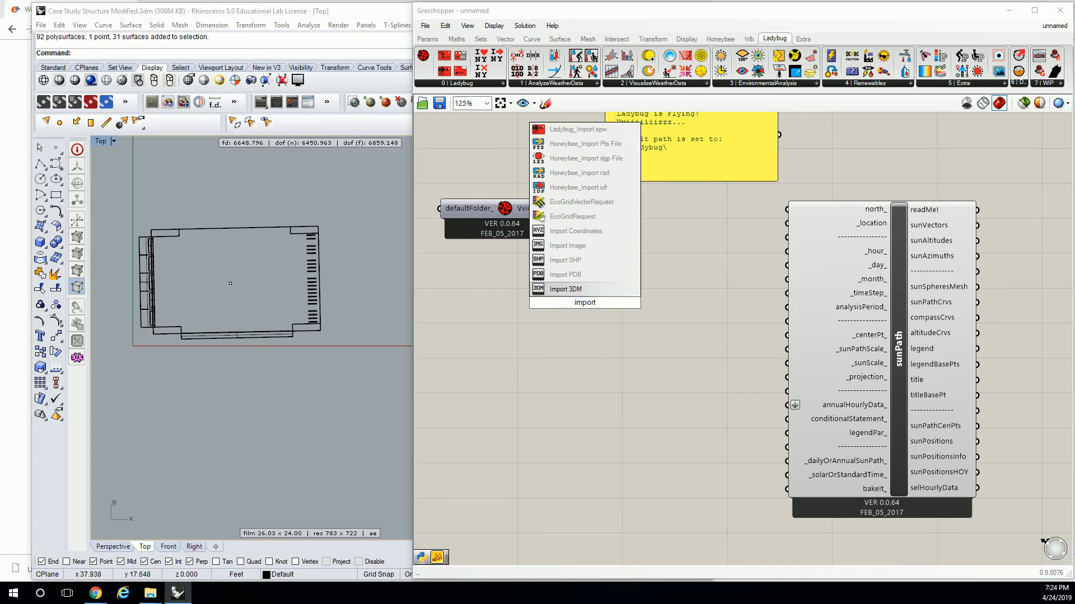
type("e")
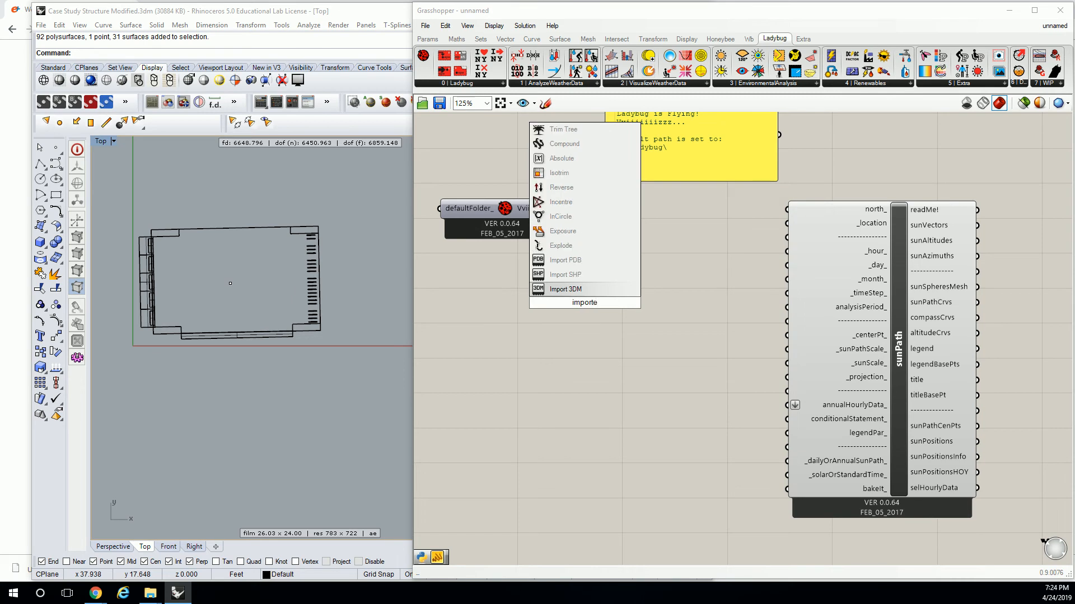
key("BackSpace")
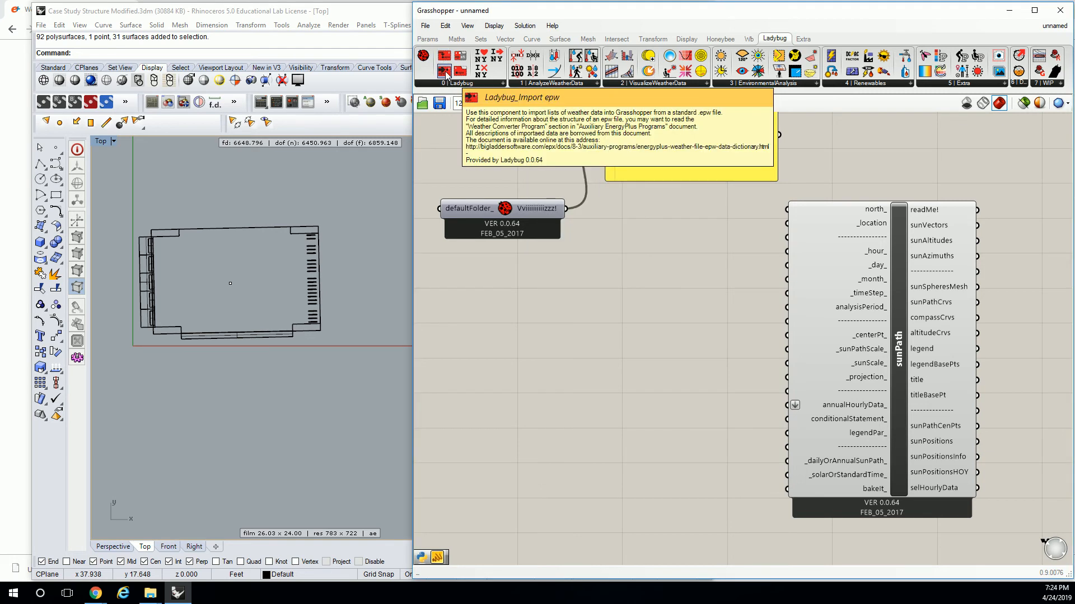
left_click_drag(446, 74, 665, 301)
left_click_drag(823, 311, 845, 310)
left_click(783, 305)
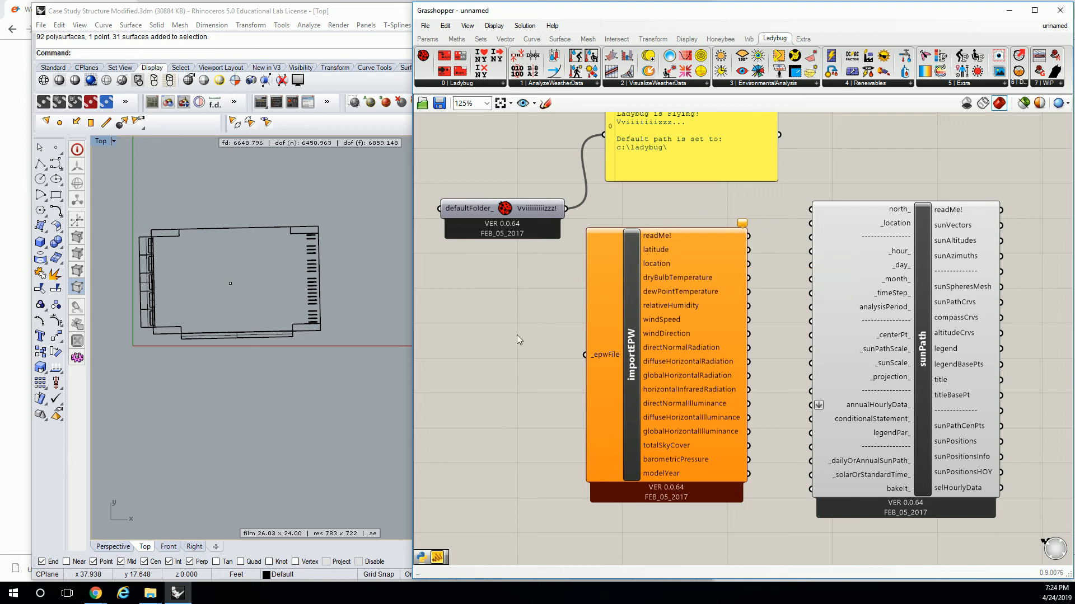
Add a Ladybug_download EPW Weather File component and place it in front of importEPW, level with the _epwFile input.
right_click_drag(534, 328, 595, 304)
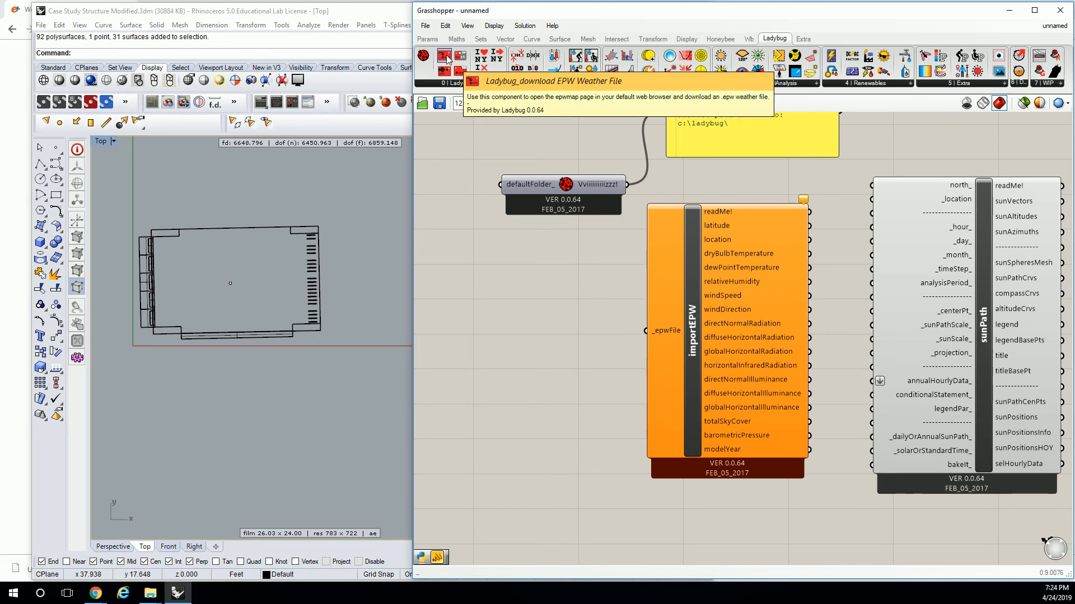
left_click_drag(460, 73, 582, 330)
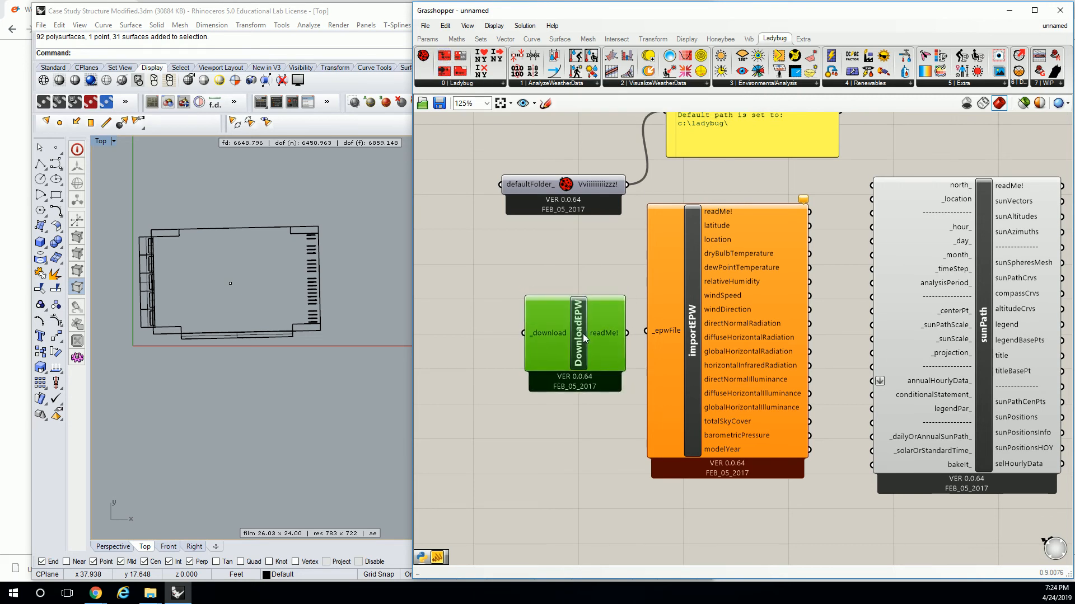
right_click_drag(618, 336, 643, 327)
right_click_drag(872, 295, 667, 270)
scroll(667, 270, "down", 2)
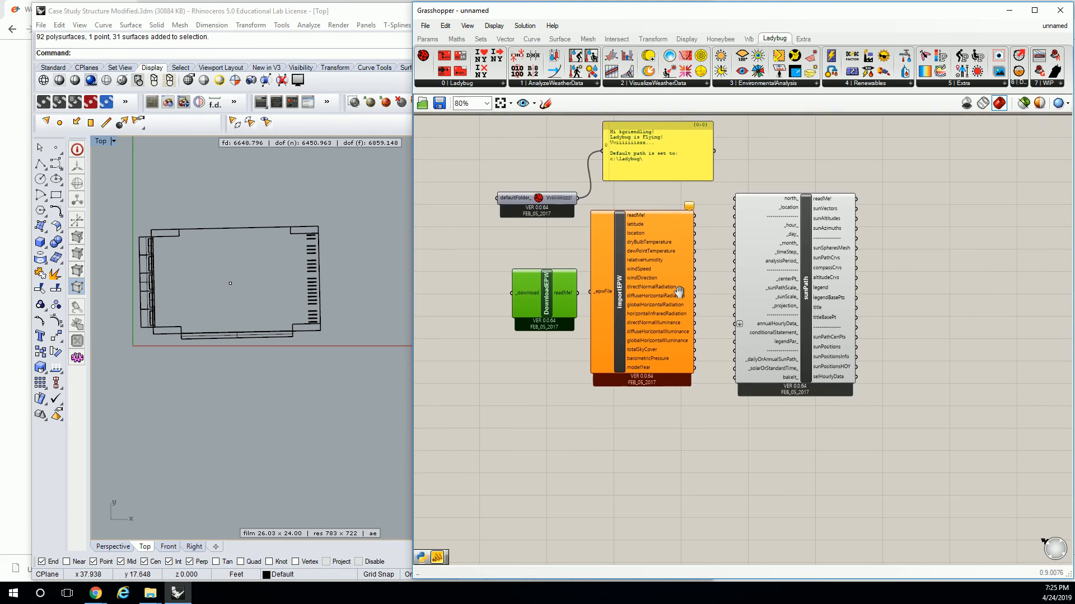
left_click_drag(881, 430, 472, 266)
left_click_drag(565, 281, 698, 297)
left_click(641, 302)
scroll(646, 305, "up", 3)
mouse_move(681, 291)
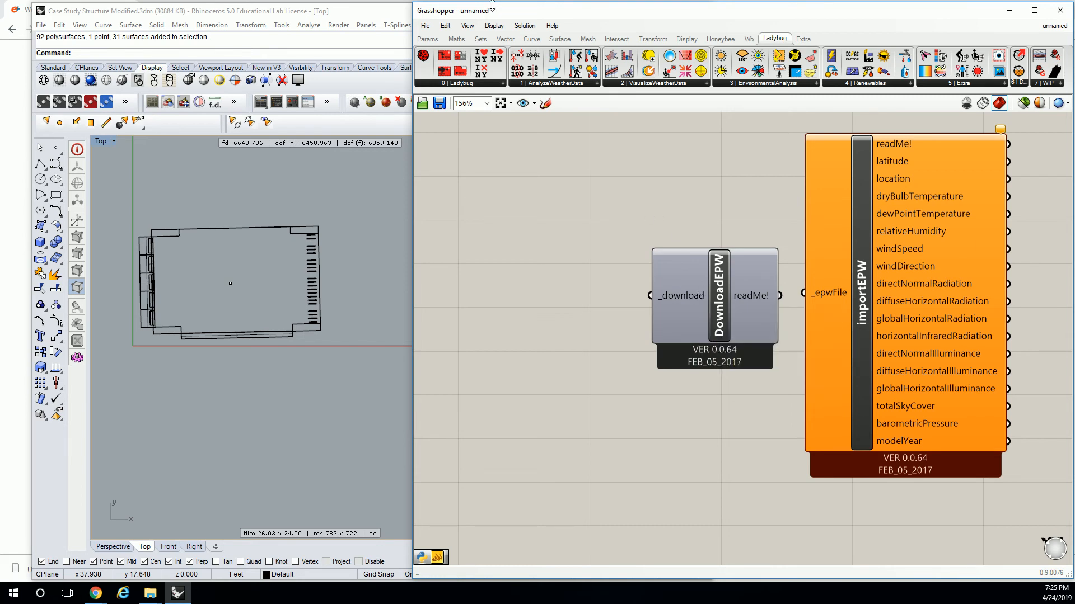
Move the DownloadEPW component slightly farther from importEPW and inspect its _download input.
scroll(676, 295, "down", 1)
left_click(829, 289)
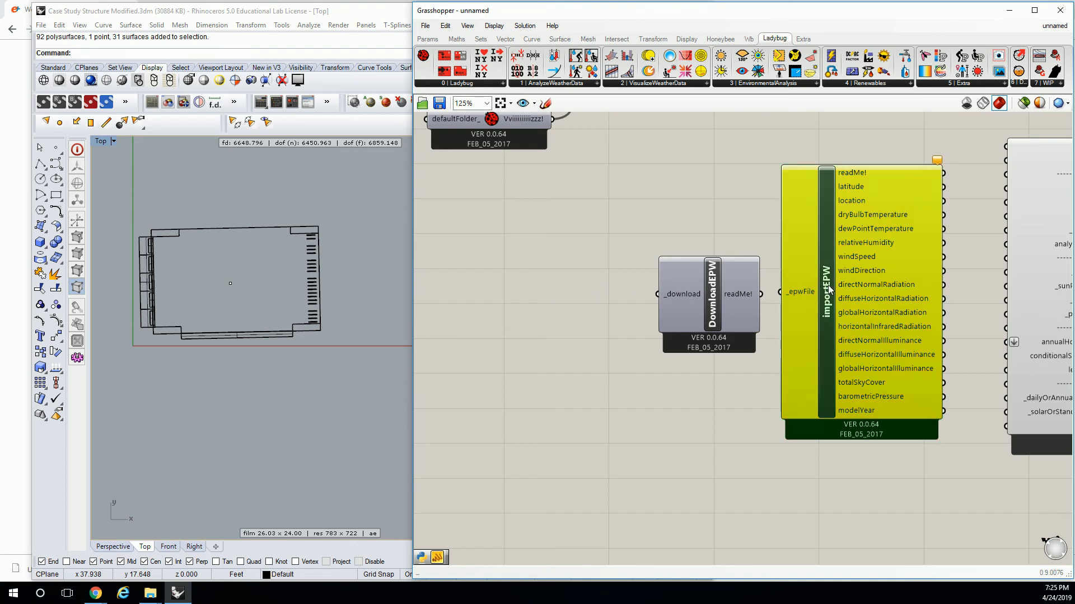
left_click_drag(727, 292, 699, 292)
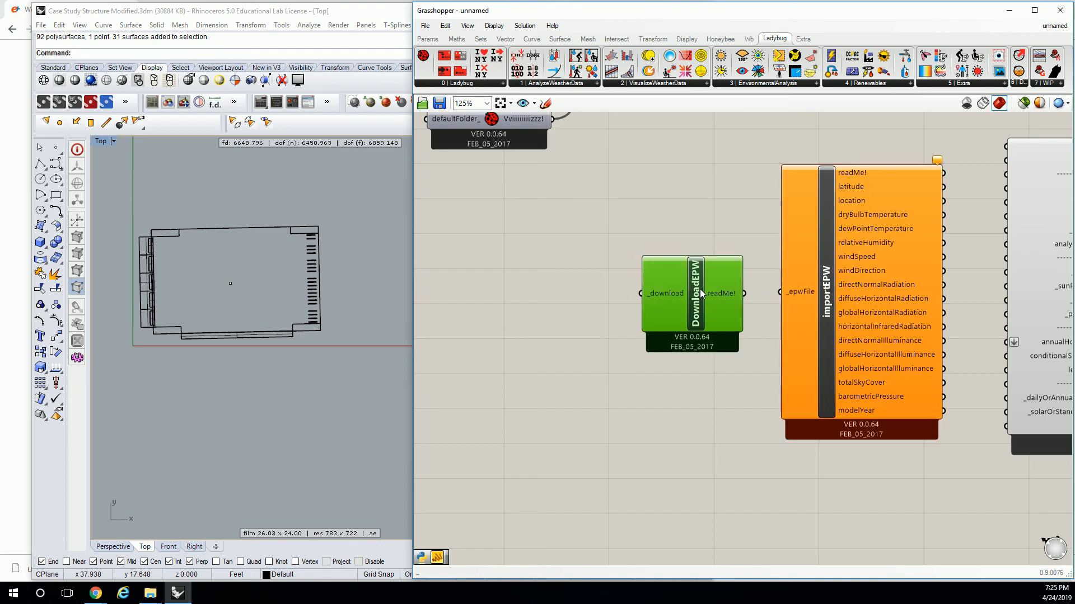
left_click(822, 297)
left_click(715, 246)
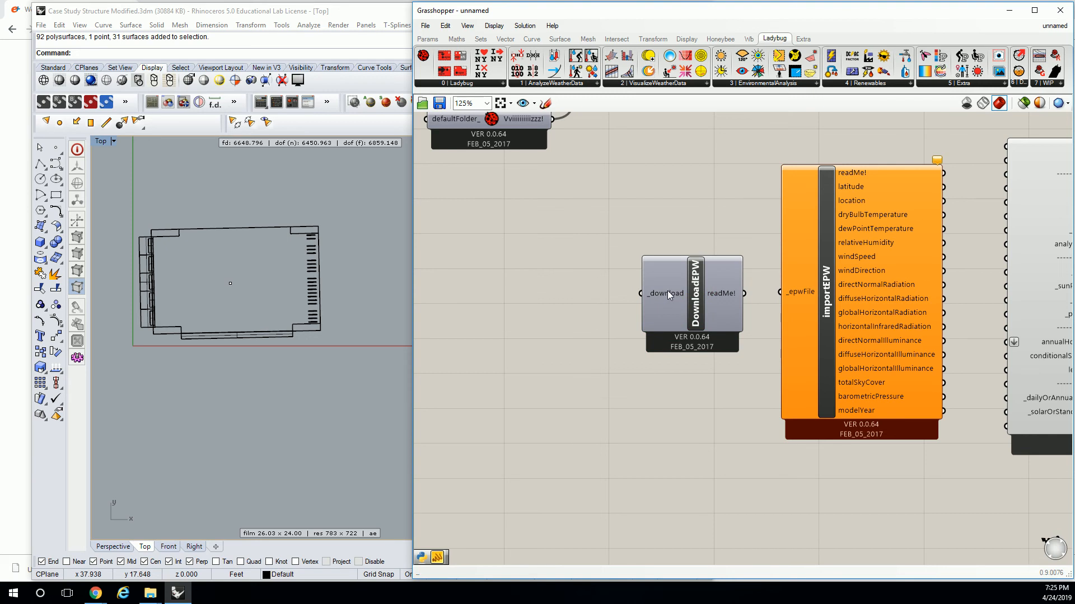
mouse_move(668, 290)
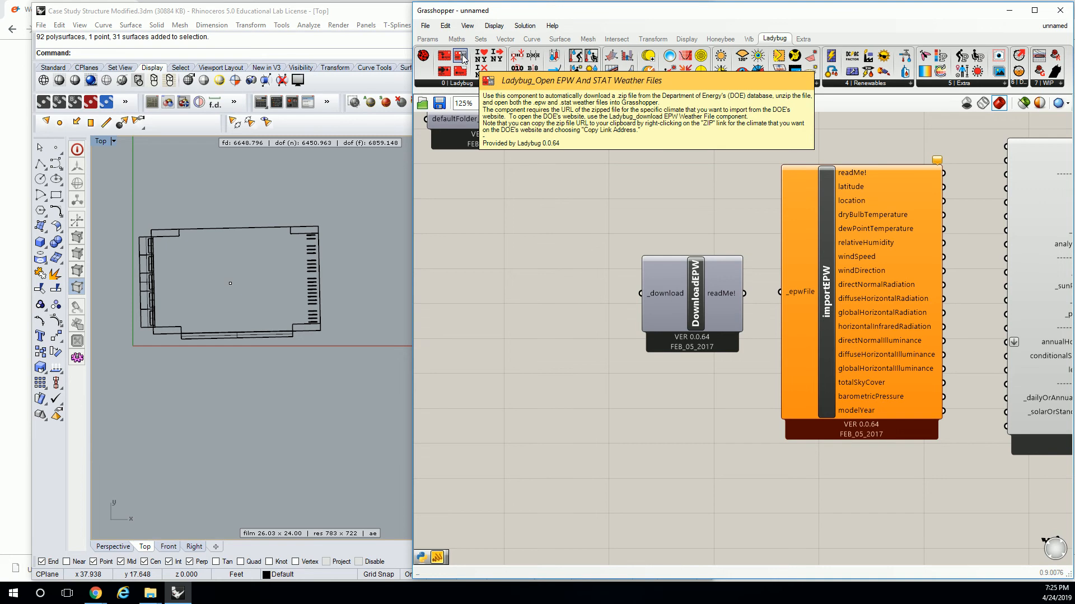
left_click_drag(462, 58, 543, 289)
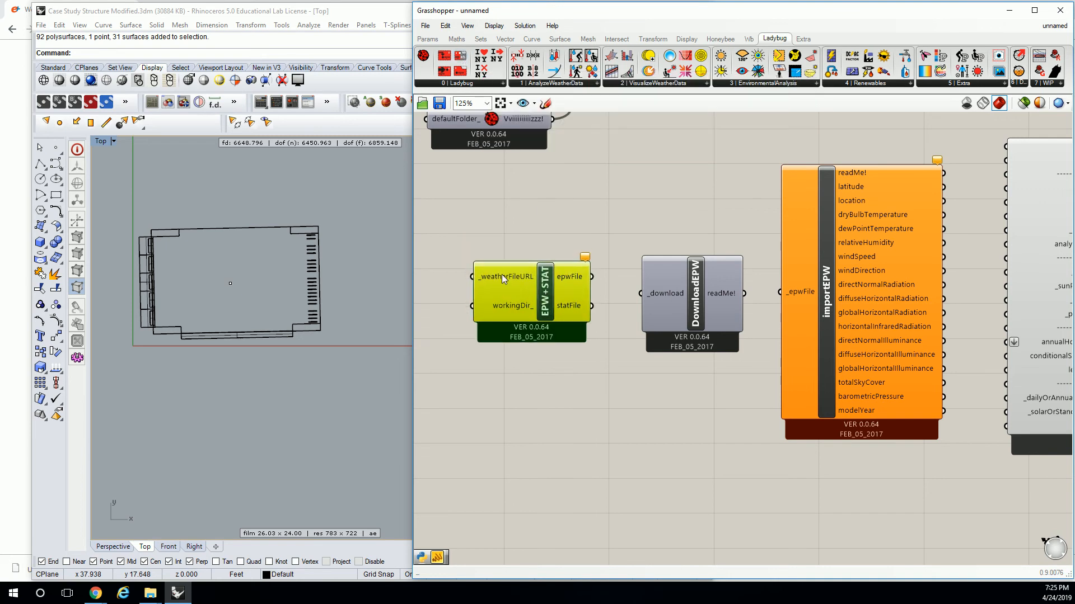
mouse_move(501, 302)
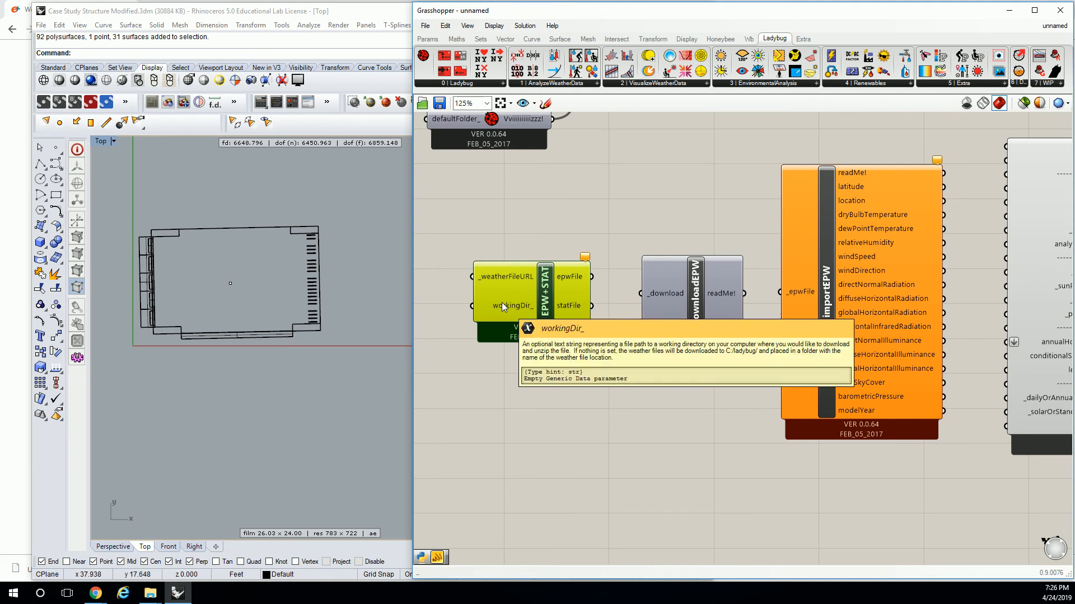
key("Delete")
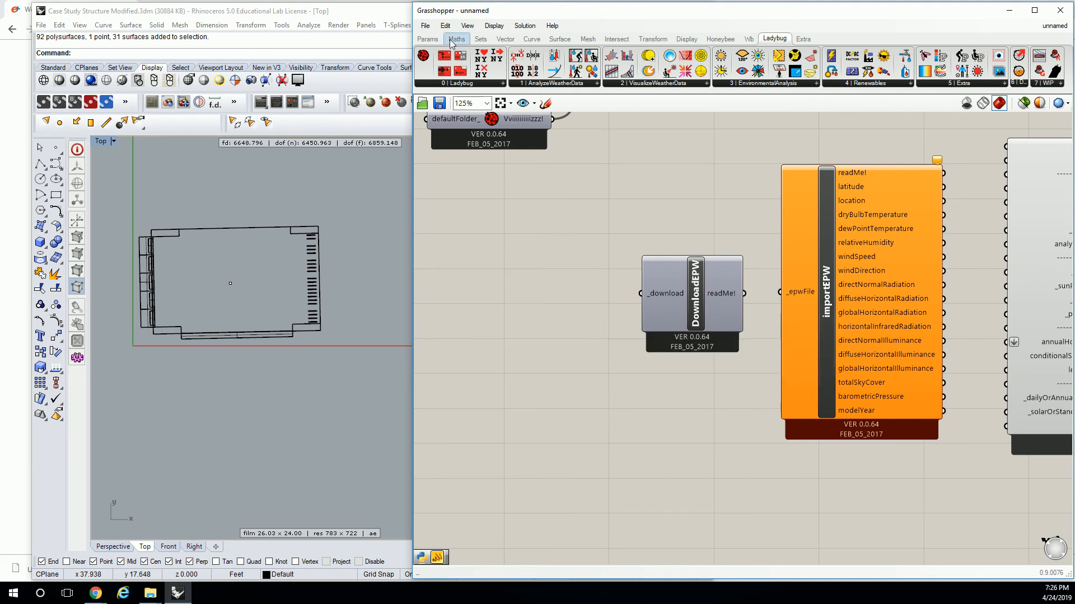
Add a File Path parameter in front of the DownloadEPW component and enclose it in a group.
left_click(427, 39)
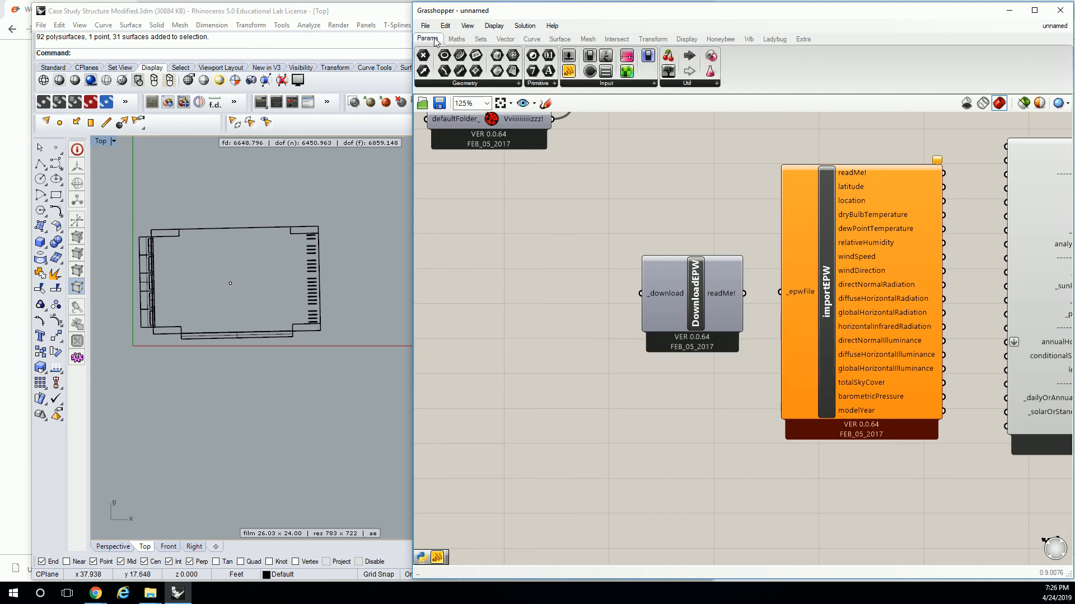
left_click(535, 85)
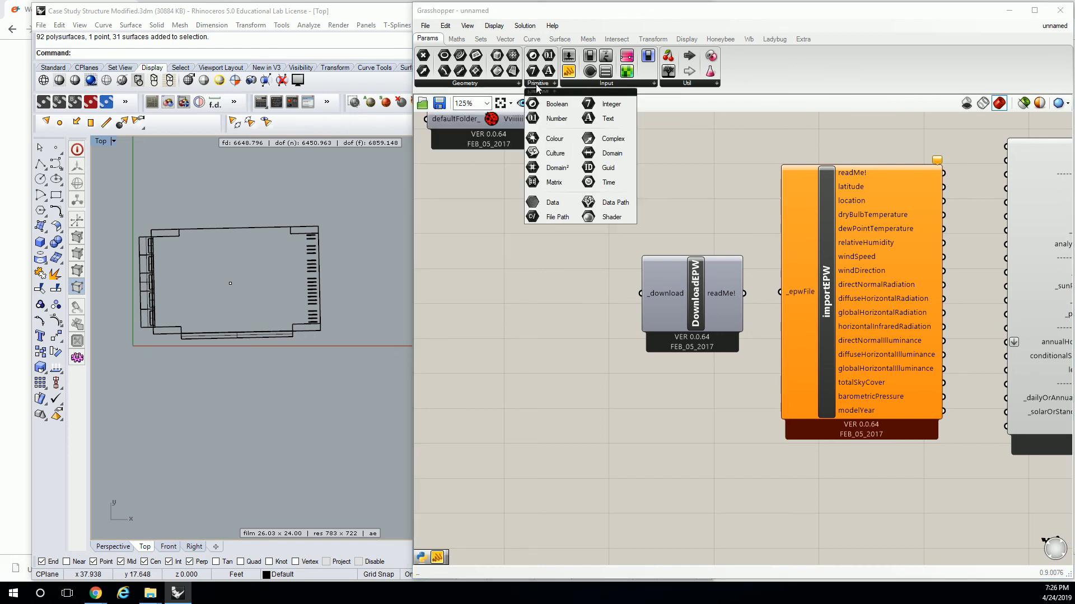
left_click(562, 223)
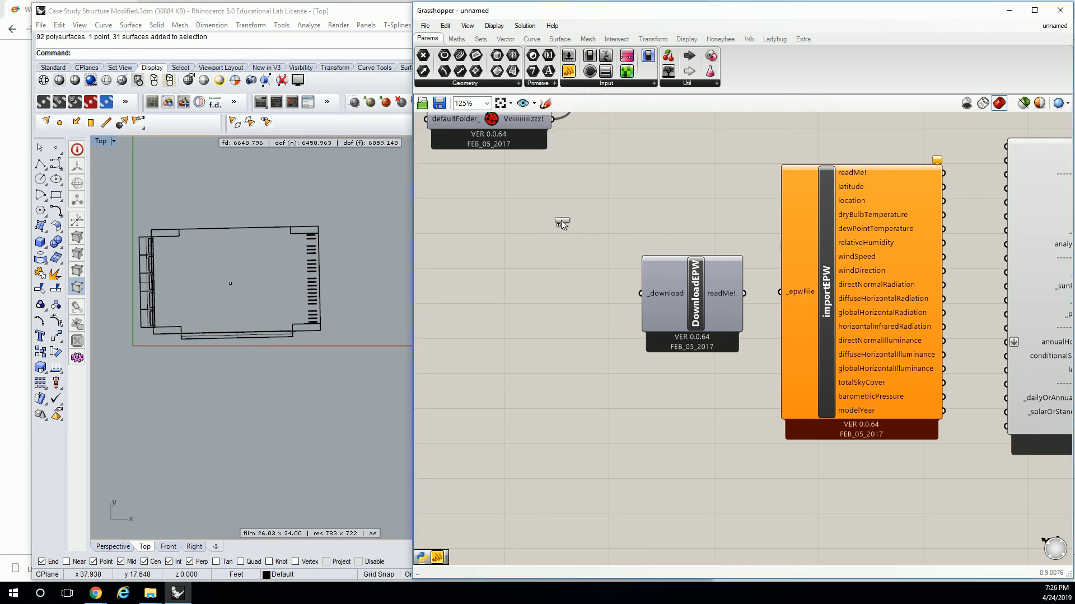
left_click(553, 298)
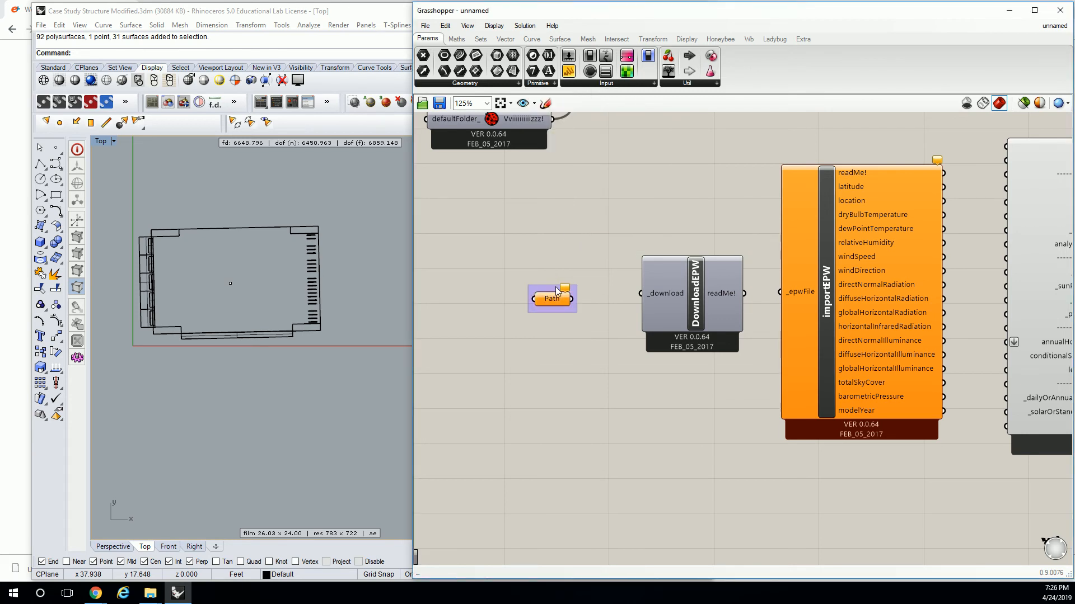
Label the group around the path parameter "Param | Prim | File Path".
right_click(556, 289)
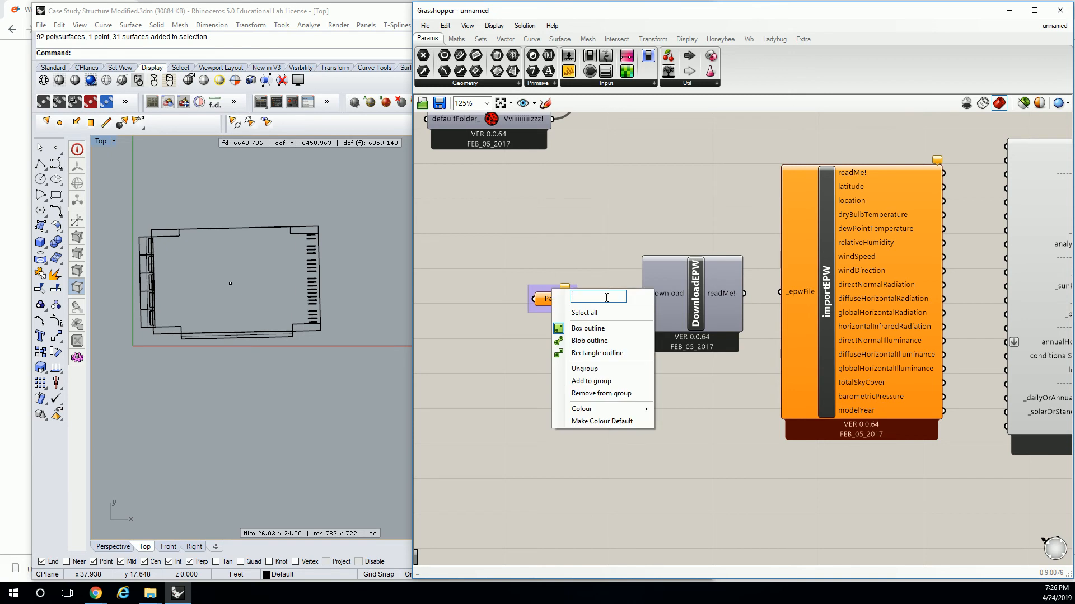
type("Param | Pri")
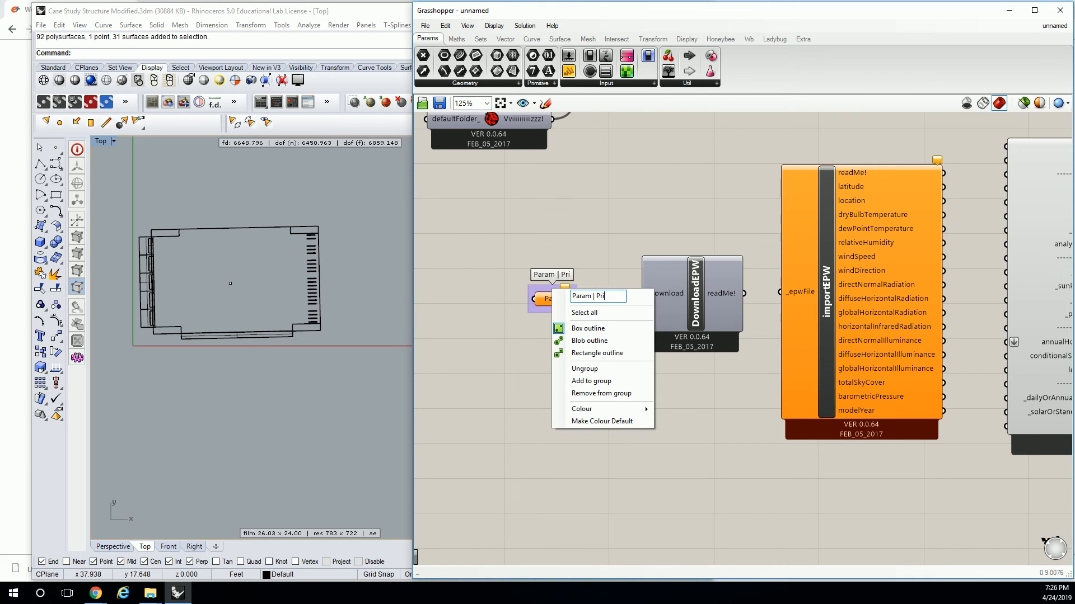
type("m | File Path")
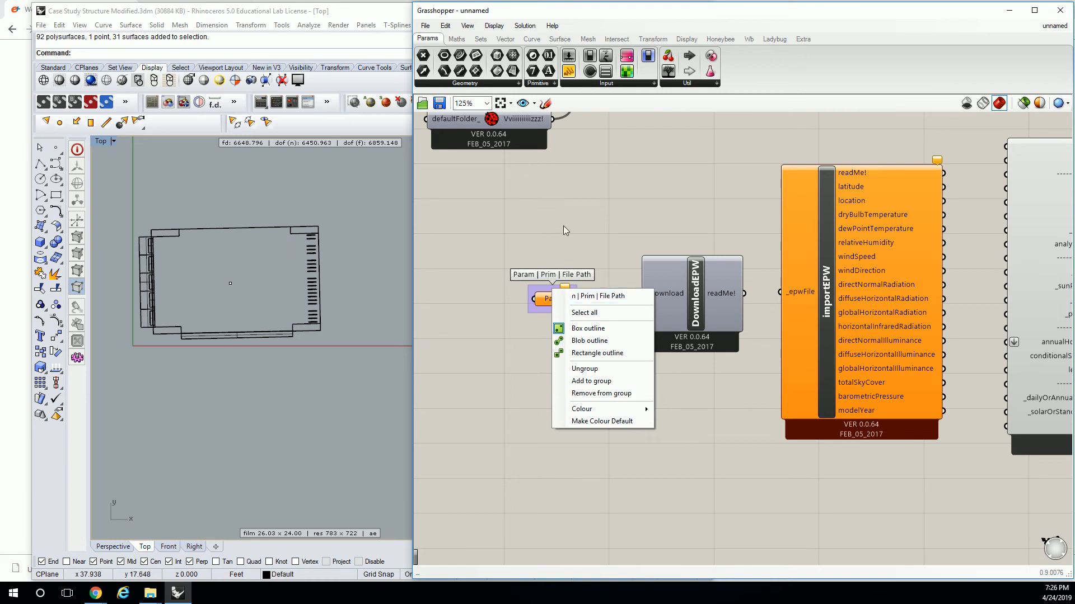
key("Return")
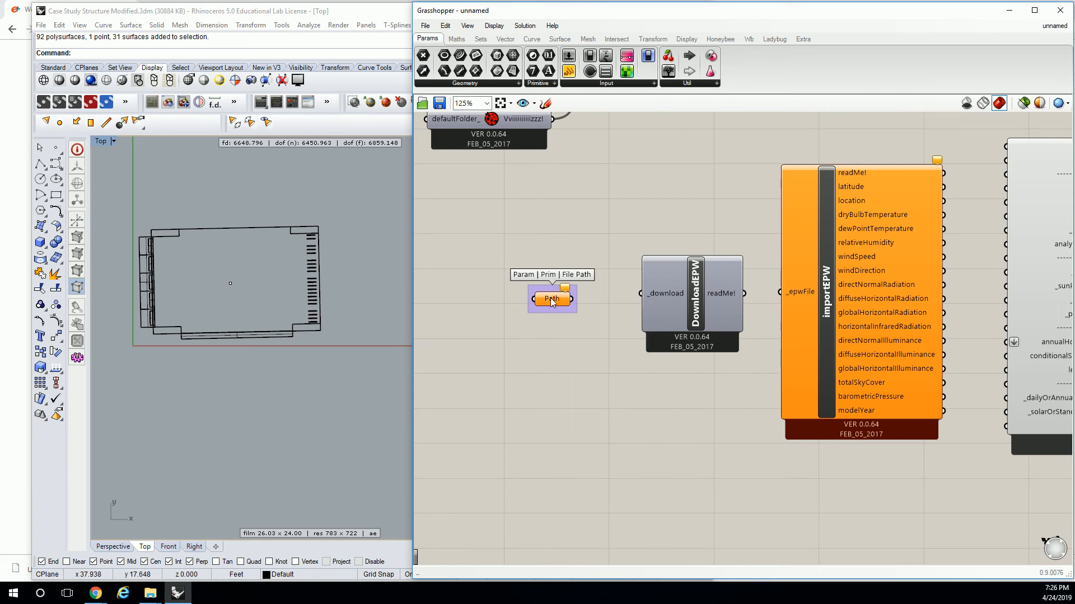
Rename the File Path parameter as LAX EPW.
right_click(551, 300)
double_click(584, 306)
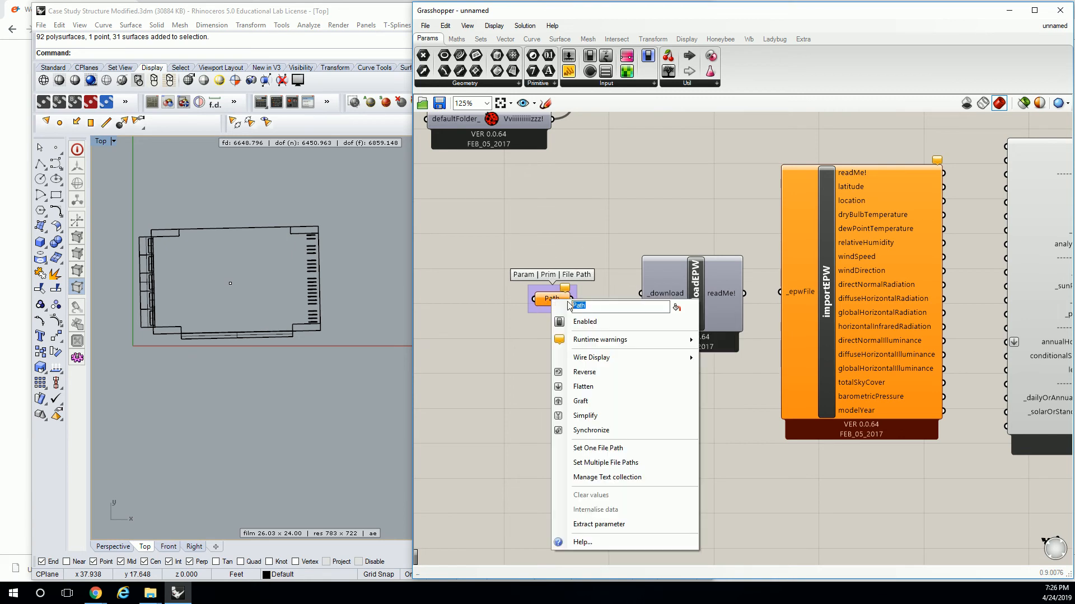
type("LAX EPW")
key("Return")
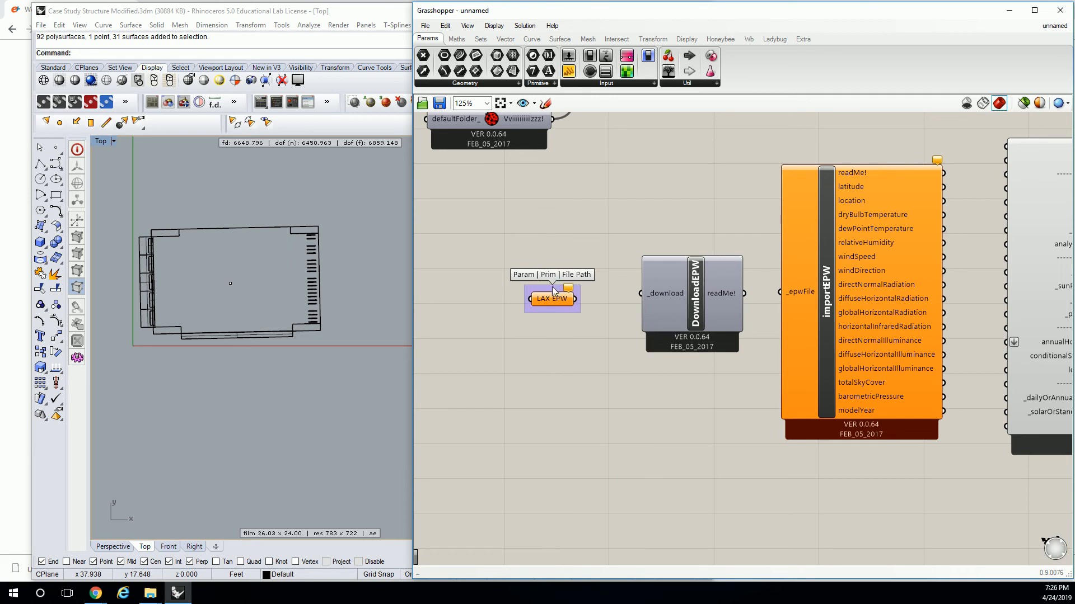
Set the LAX EPW parameter to the Los Angeles epw file in the Class Definitions\Resources folder and inspect its stored path.
right_click(556, 300)
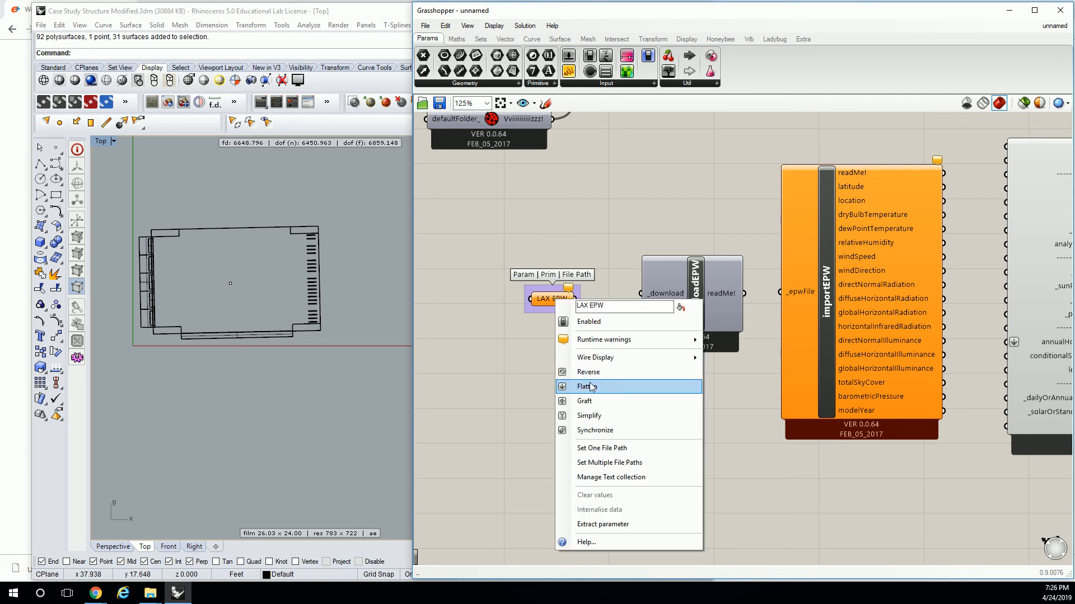
left_click(599, 449)
left_click_drag(769, 155, 622, 152)
key("ctrl+v")
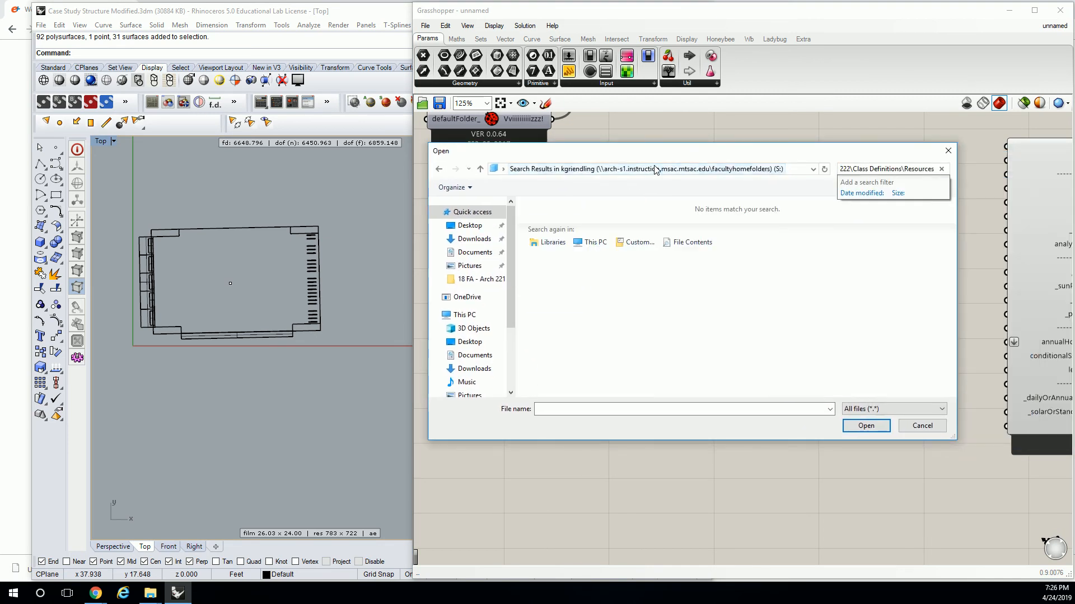
key("ctrl+v")
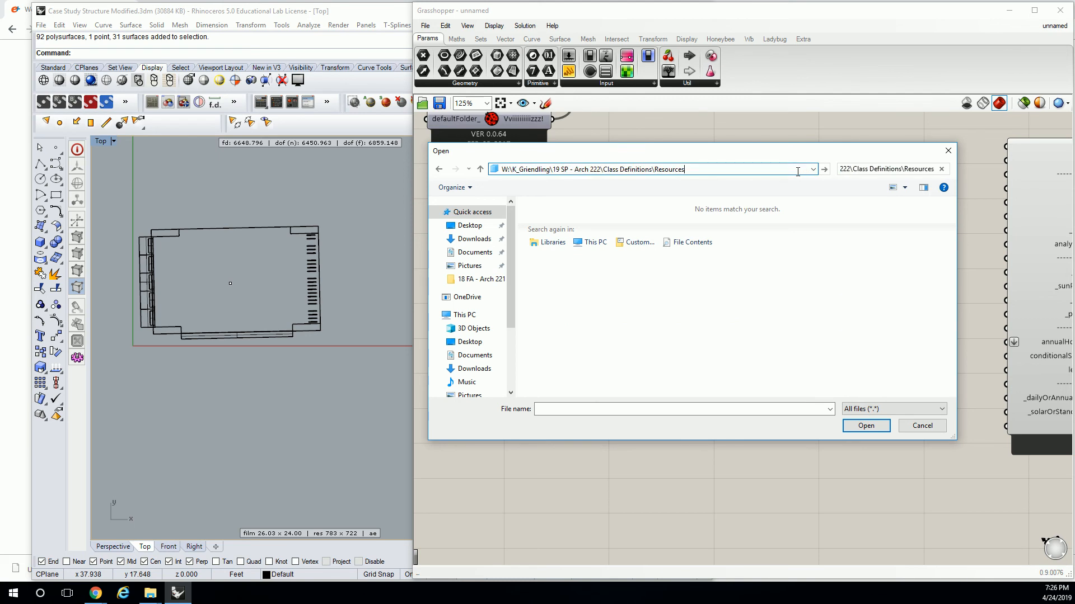
key("Return")
double_click(586, 220)
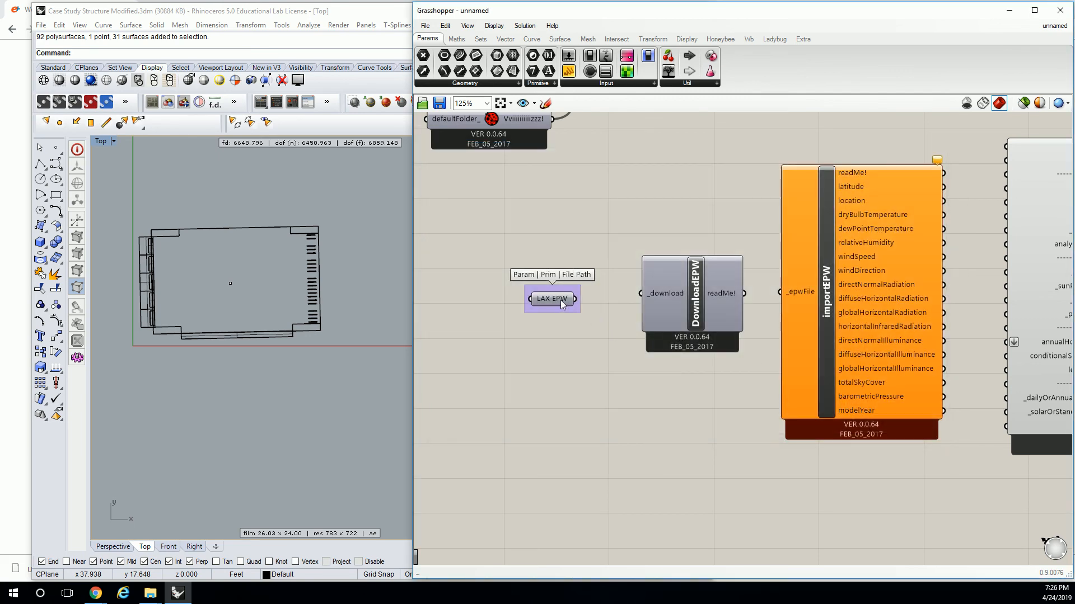
mouse_move(556, 300)
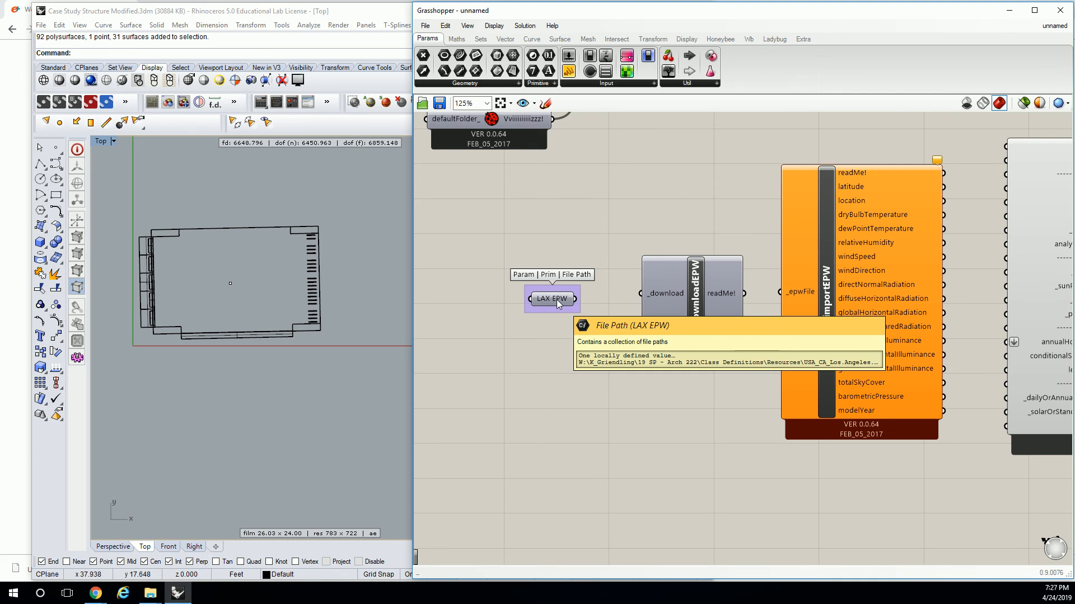
Try feeding LAX EPW into DownloadEPW's _download input, align it with that input and check the component's runtime message.
mouse_move(575, 299)
left_mouse_down()
mouse_move(643, 301)
mouse_move(586, 300)
mouse_move(595, 298)
left_mouse_up()
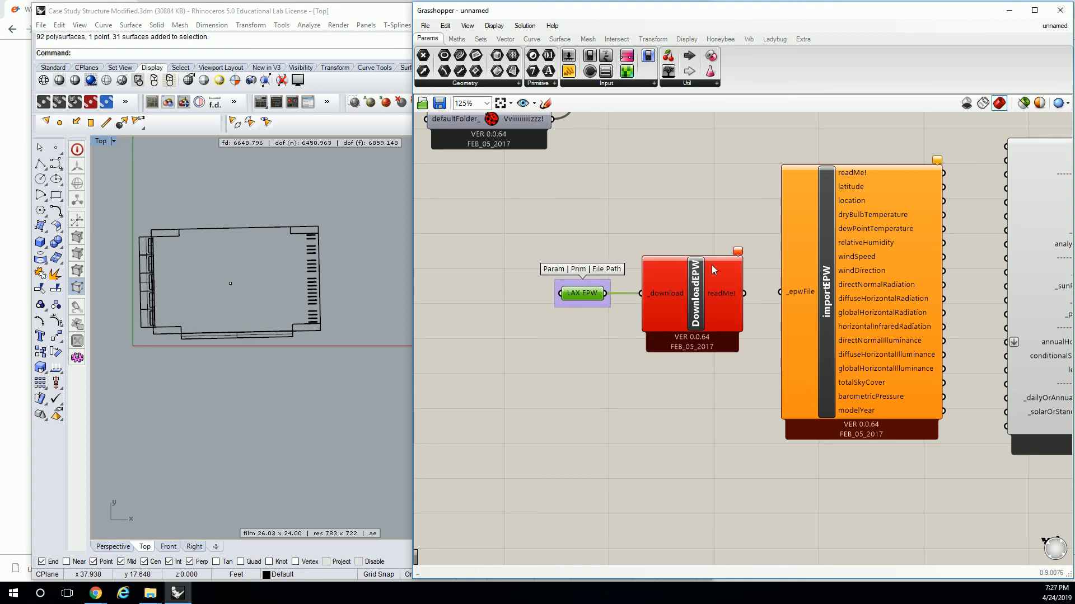
mouse_move(737, 255)
left_click(628, 176)
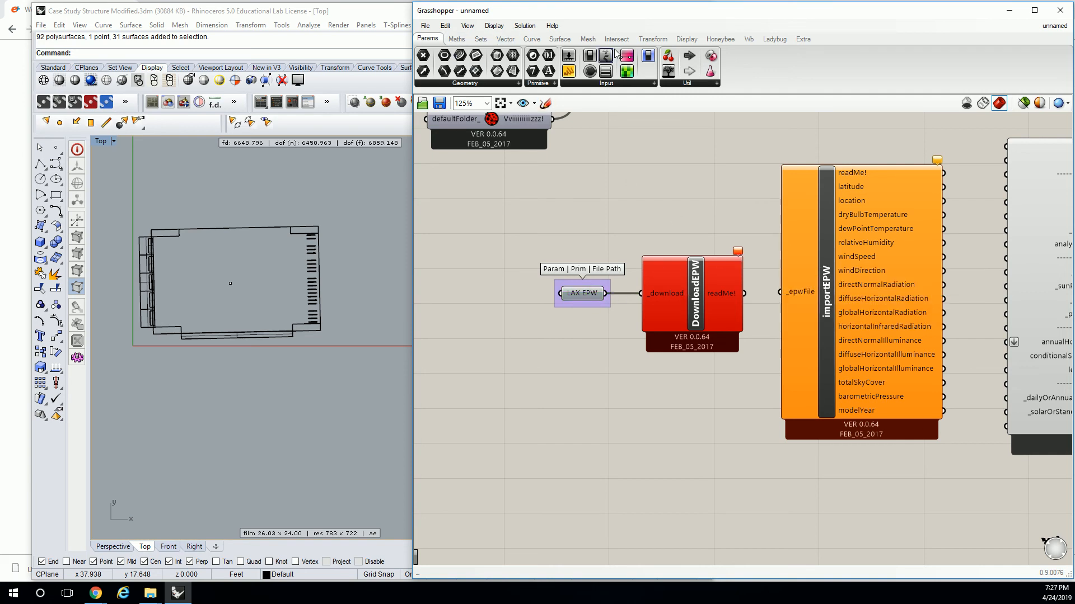
Try adding a Ladybug EPW+STAT component above DownloadEPW and move LAX EPW farther away from both.
left_click(775, 39)
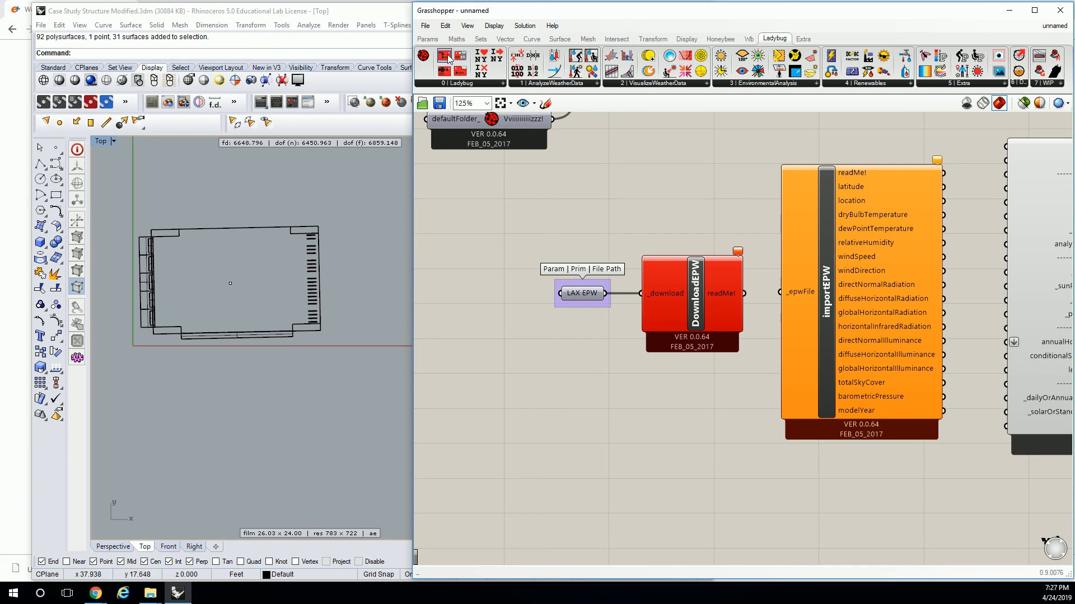
left_click_drag(460, 60, 712, 196)
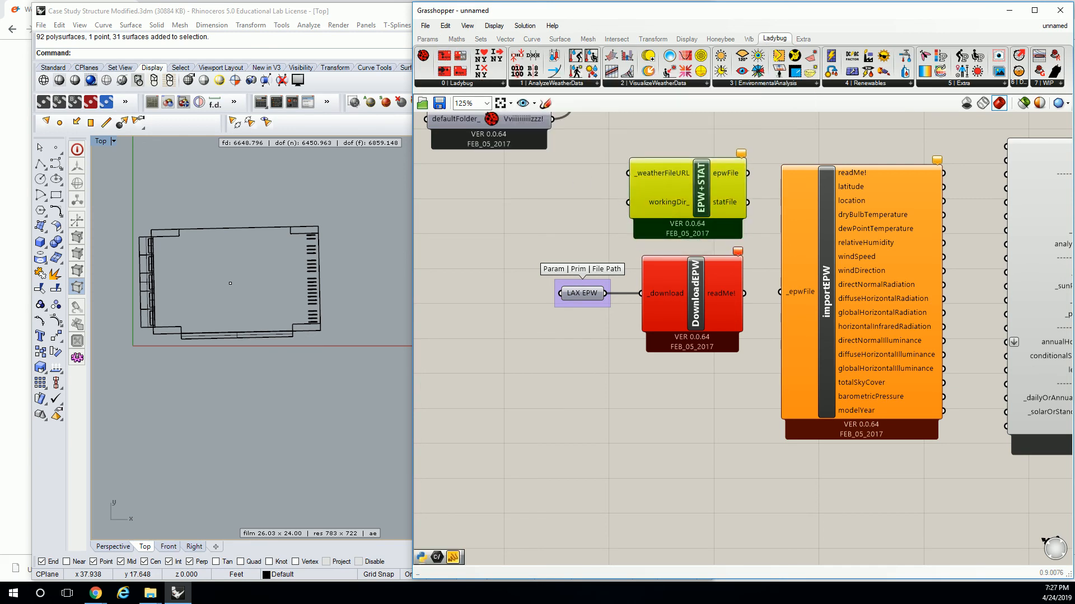
left_click(95, 593)
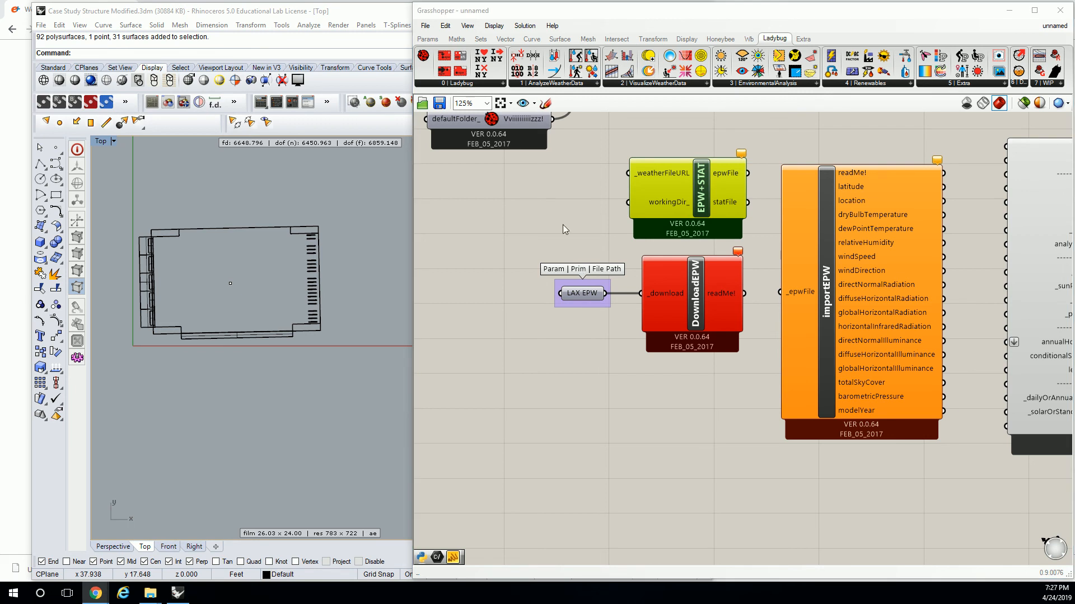
left_click(580, 268)
left_click_drag(593, 294, 628, 202)
left_click(617, 240)
key("ctrl+z")
left_click(96, 594)
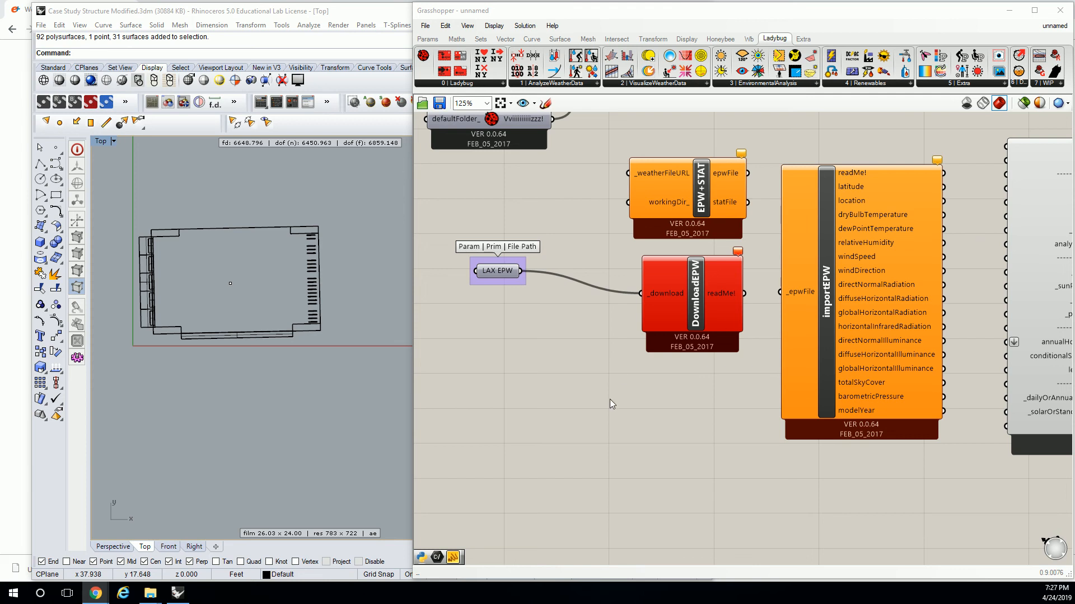
Check what DownloadEPW's _download input expects, and delete both the DownloadEPW and EPW+STAT components.
left_click_drag(695, 315, 692, 348)
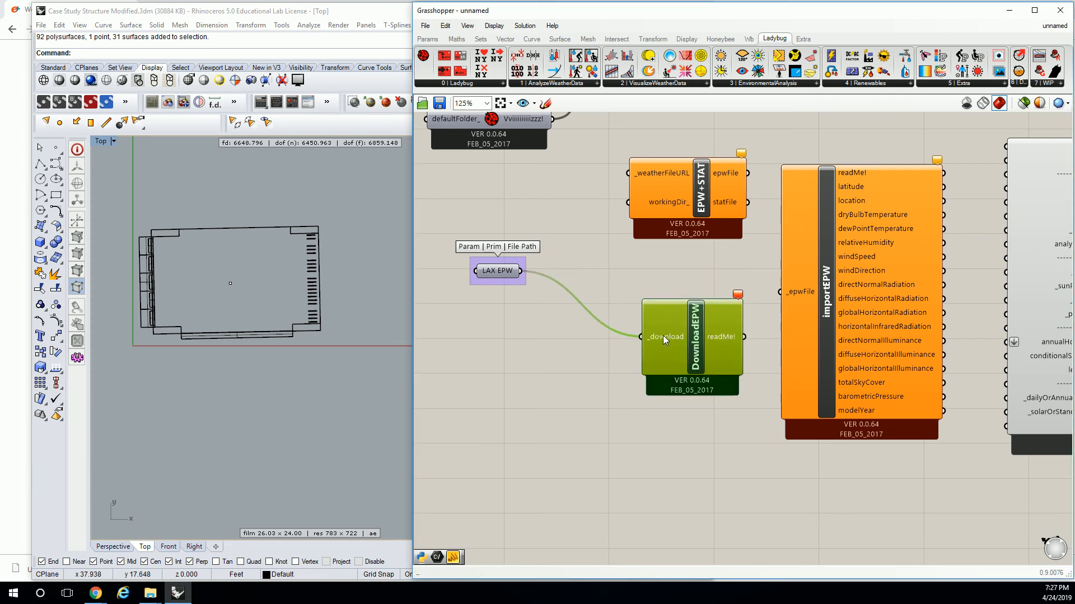
mouse_move(666, 338)
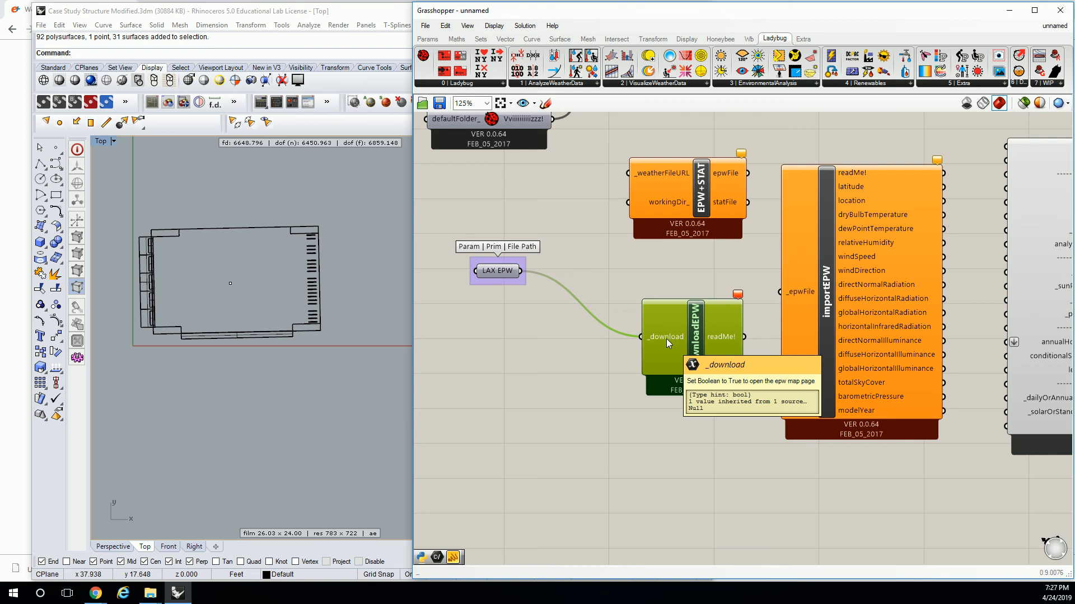
key("Delete")
left_click(506, 273)
left_click(710, 180)
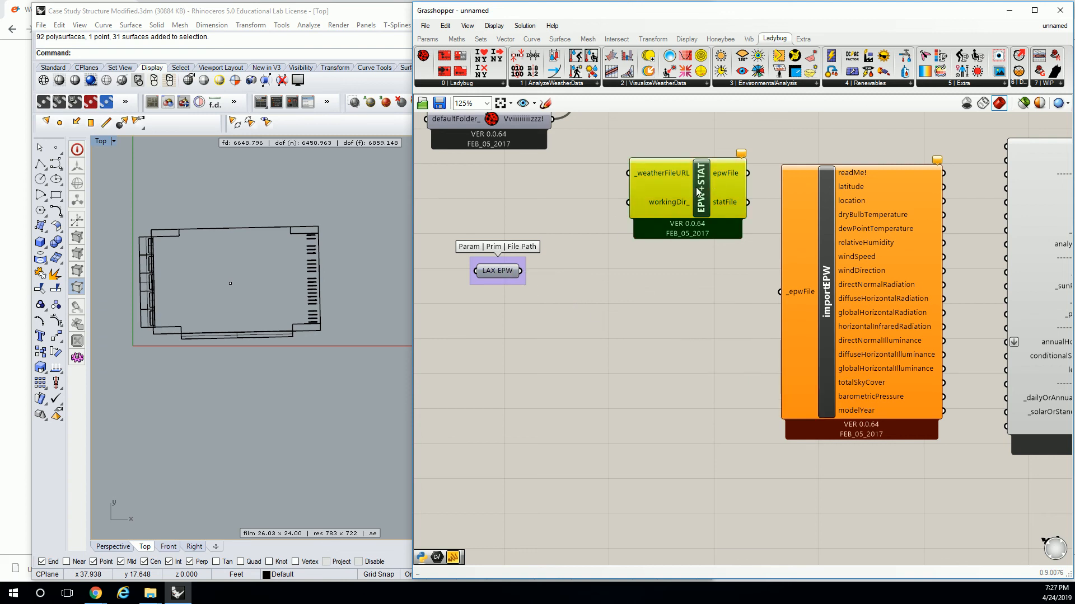
key("Delete")
Connect LAX EPW to importEPW's _epwFile input and place it close to the component, level with that input.
left_click_drag(520, 270, 780, 291)
left_click_drag(667, 288, 720, 291)
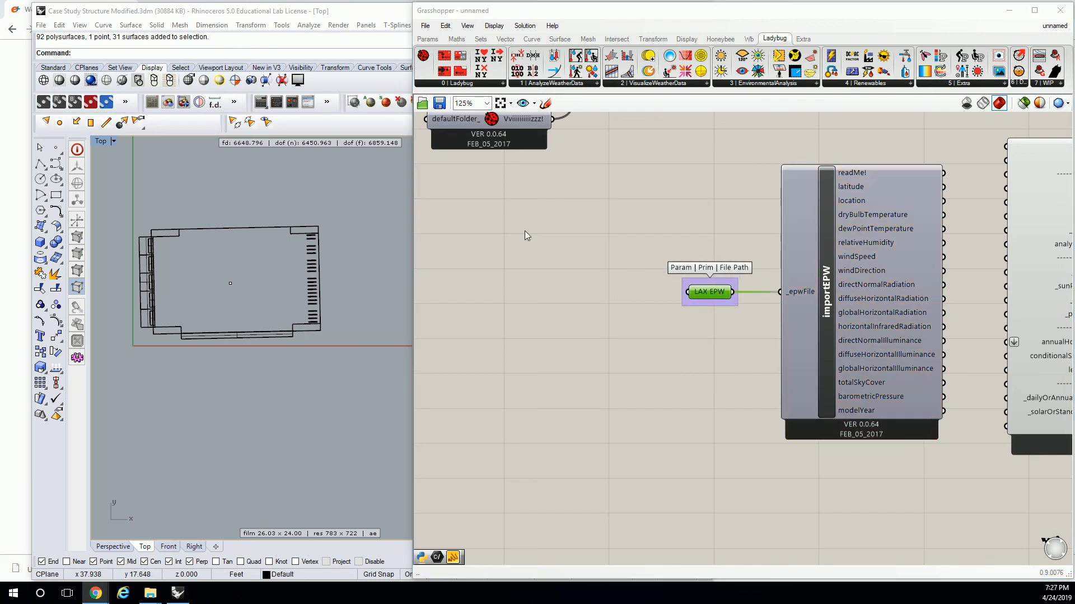
left_click(525, 263)
Spread the components apart by moving importEPW together with LAX EPW away from sunPath and shifting sunPath farther away.
left_click_drag(662, 157, 999, 467)
left_click_drag(880, 343, 841, 321)
left_click(556, 221)
scroll(757, 277, "up", 2)
right_click_drag(852, 253, 699, 322)
scroll(729, 246, "down", 2)
right_click_drag(997, 263, 901, 263)
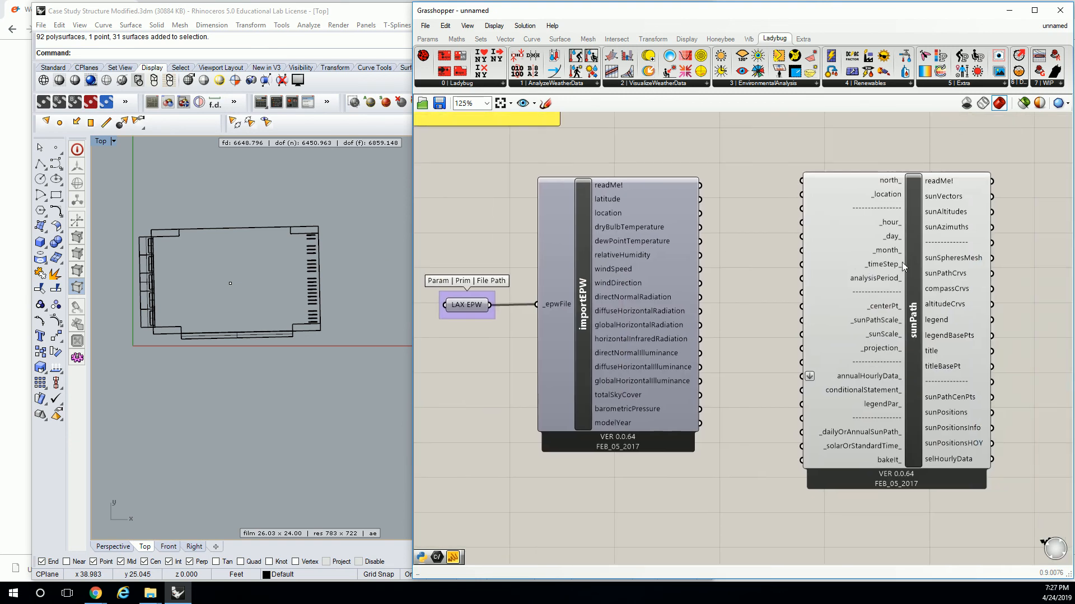
left_click_drag(901, 263, 1042, 267)
right_click_drag(744, 204, 797, 245)
scroll(726, 210, "down", 1)
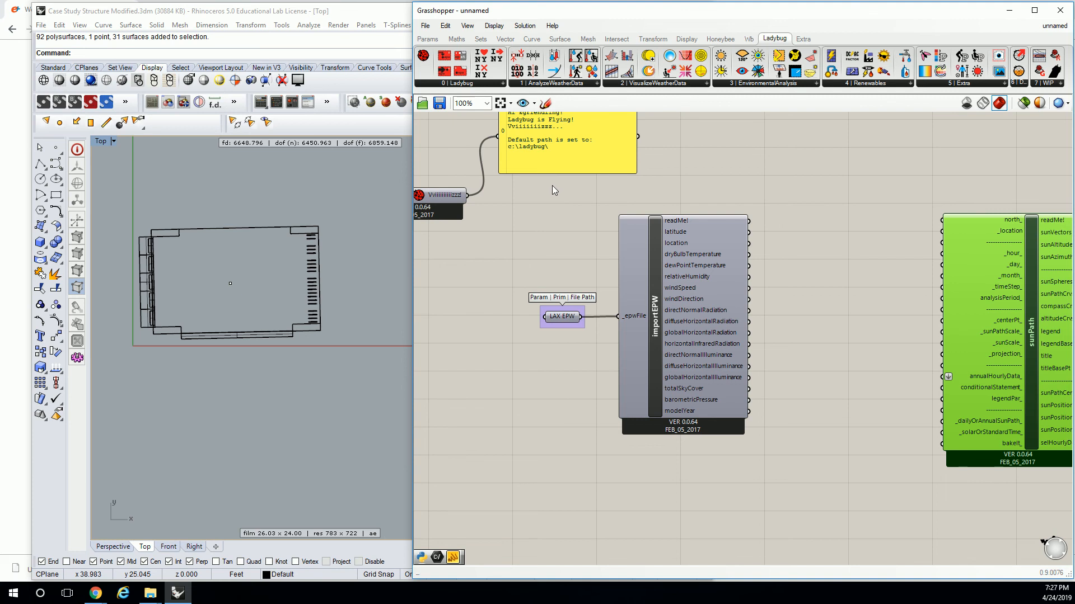
left_click(802, 226)
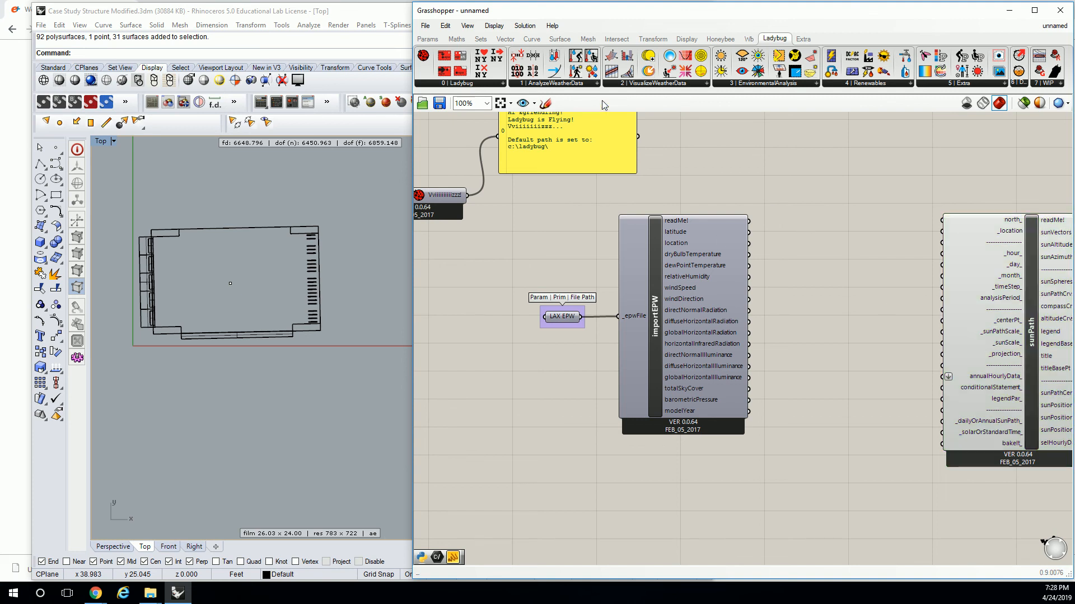
Add a panel beside importEPW, connect it to the readMe! output and widen it to read the import message.
left_click(428, 40)
left_click_drag(568, 71, 769, 216)
scroll(770, 229, "up", 3)
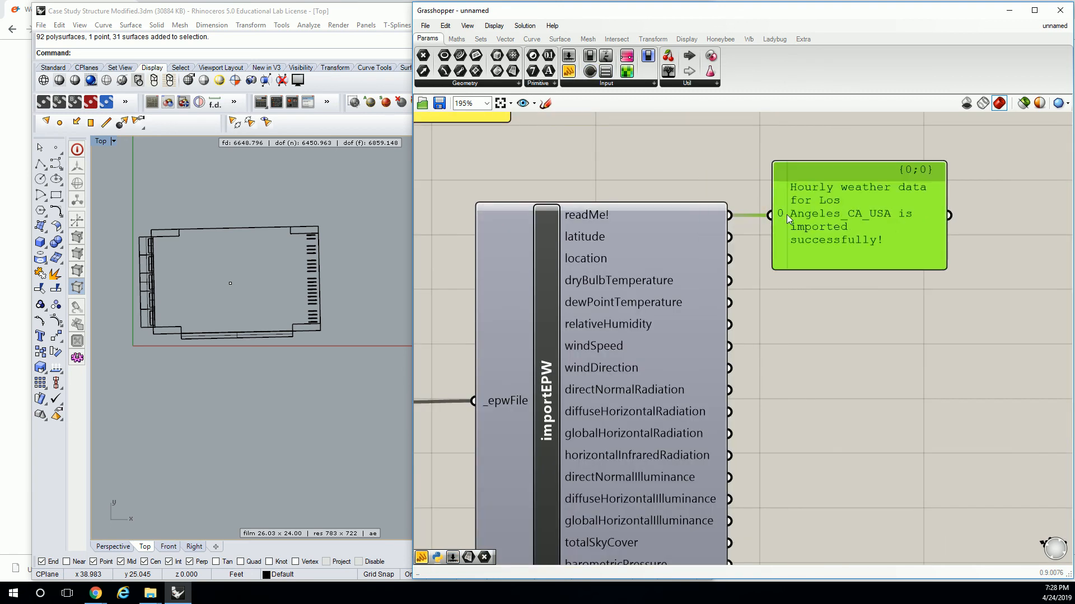
right_click_drag(890, 233, 796, 223)
left_click_drag(862, 263, 997, 230)
scroll(912, 252, "down", 1)
left_click_drag(959, 265, 1015, 264)
left_click(838, 265)
Show importEPW's latitude output and then its location output in the panel, enlarging the panel to fit all the location data.
left_click_drag(625, 219, 659, 189)
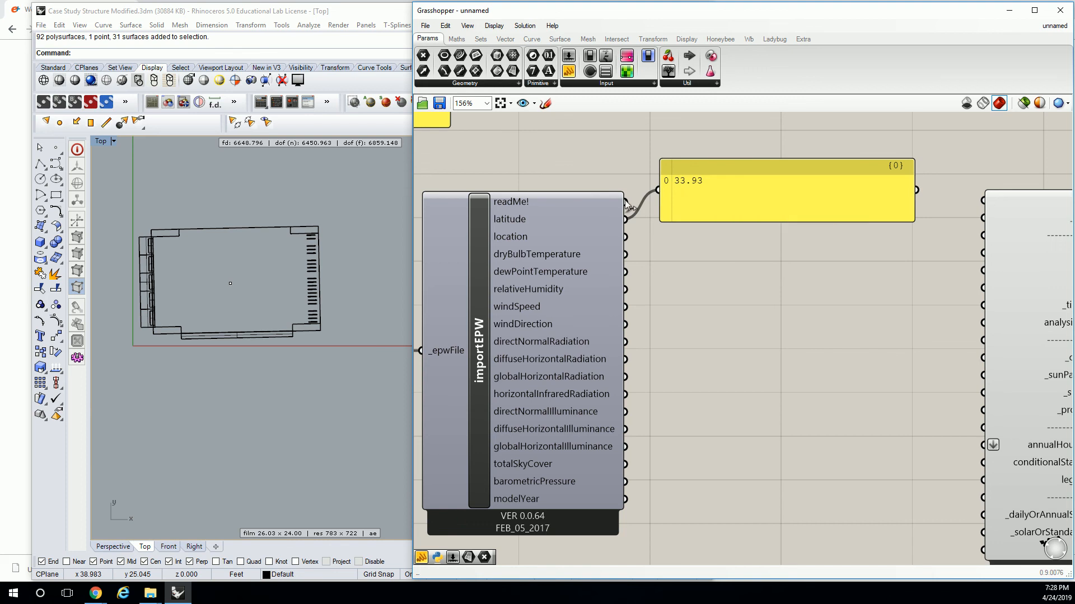
left_click_drag(626, 237, 659, 189)
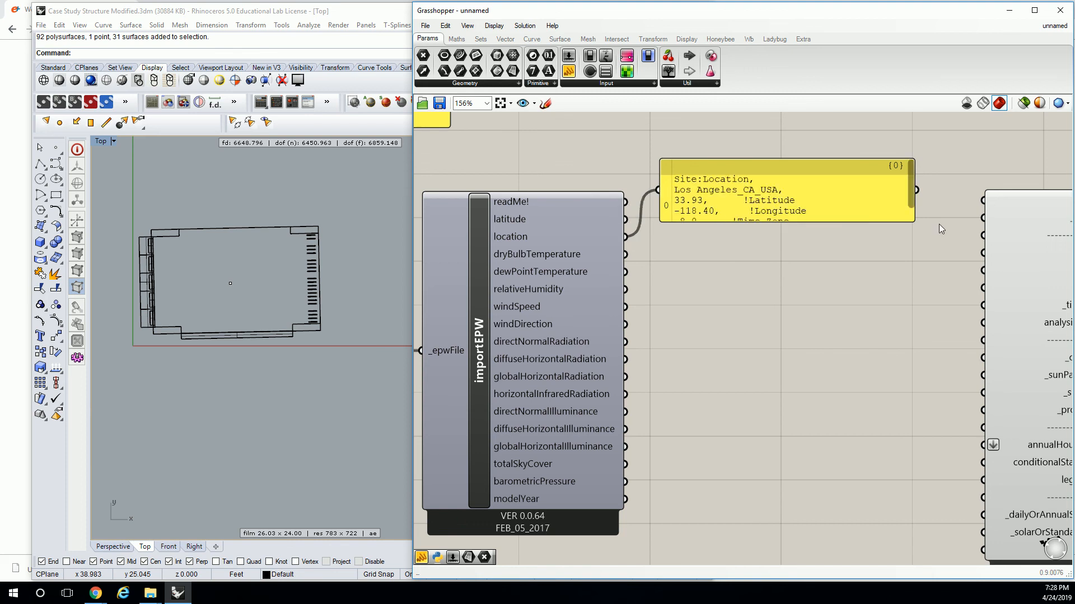
left_click_drag(915, 220, 966, 307)
left_click_drag(914, 222, 928, 279)
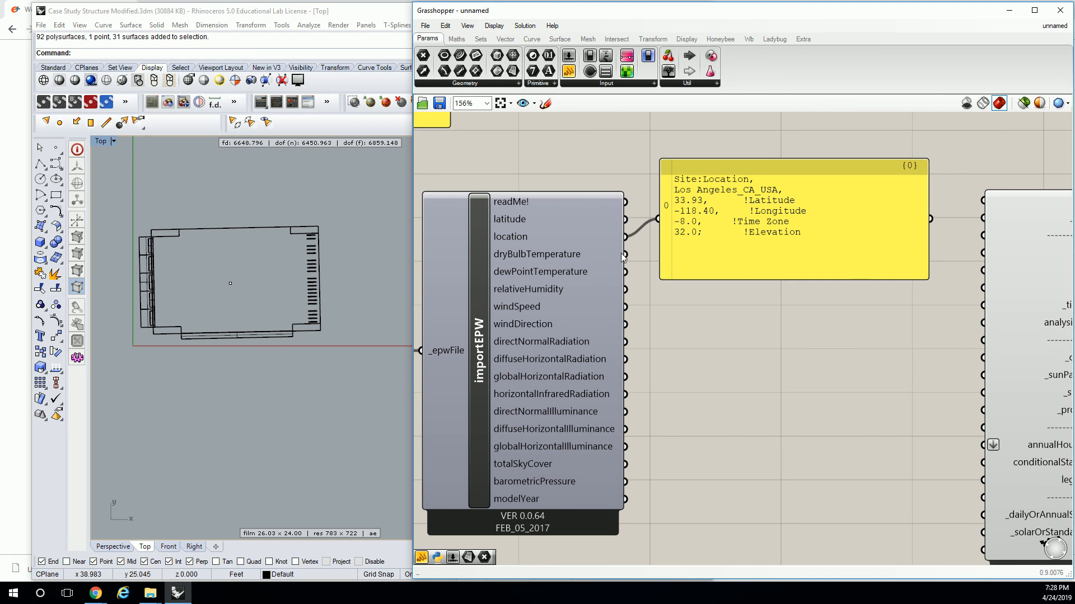
left_click_drag(666, 191, 667, 194)
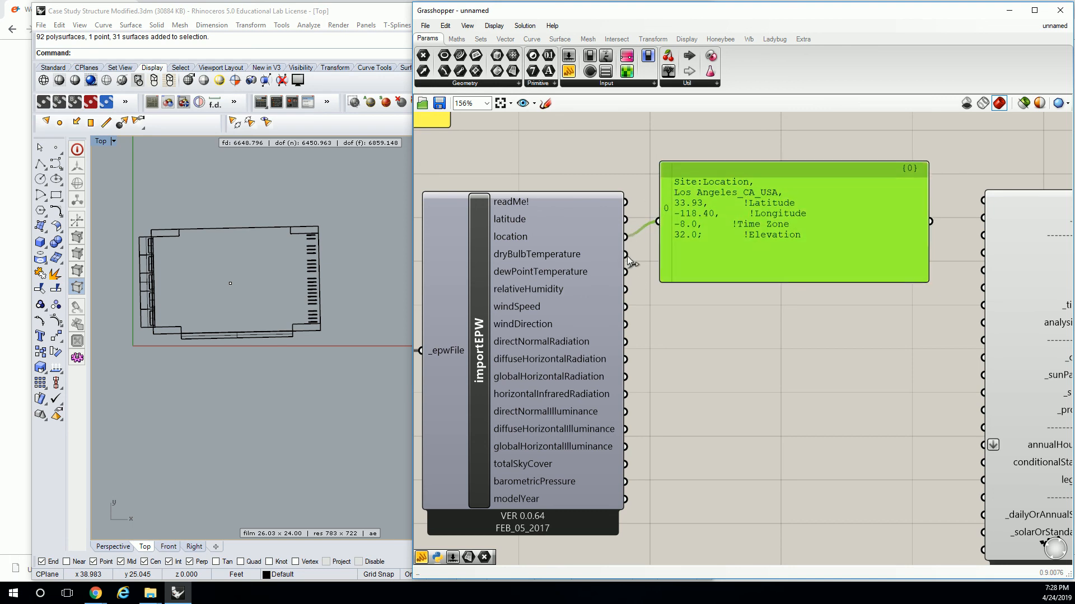
Feed importEPW's dryBulbTemperature output into the panel, enlarge it to show the hourly list and move it farther from importEPW.
left_click_drag(625, 255, 658, 221)
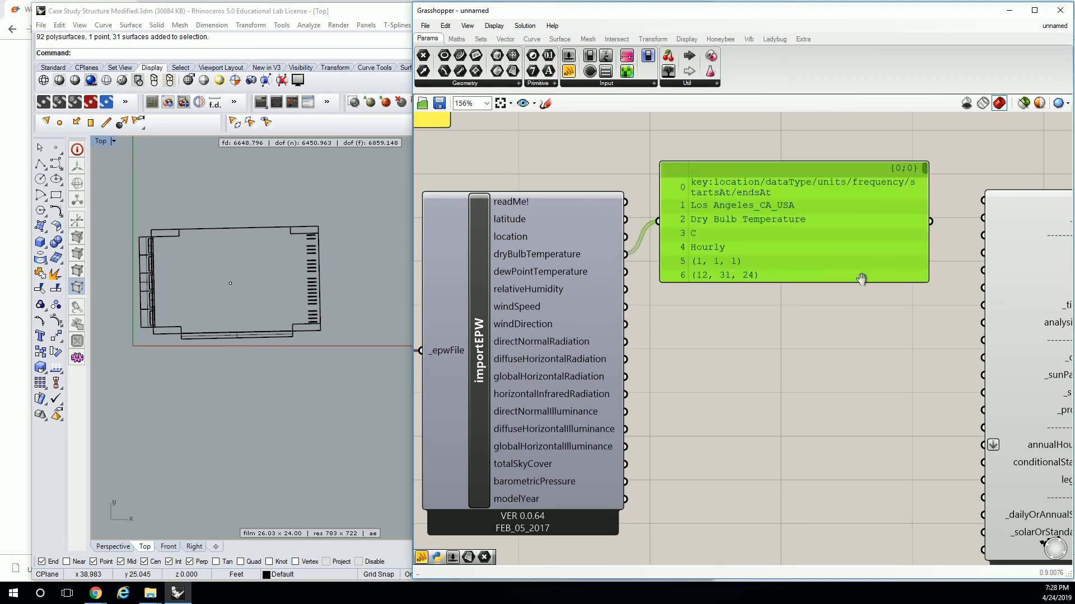
right_click_drag(917, 300, 820, 271)
left_click_drag(829, 253, 1031, 537)
left_click_drag(703, 282, 807, 211)
right_click_drag(582, 227, 672, 277)
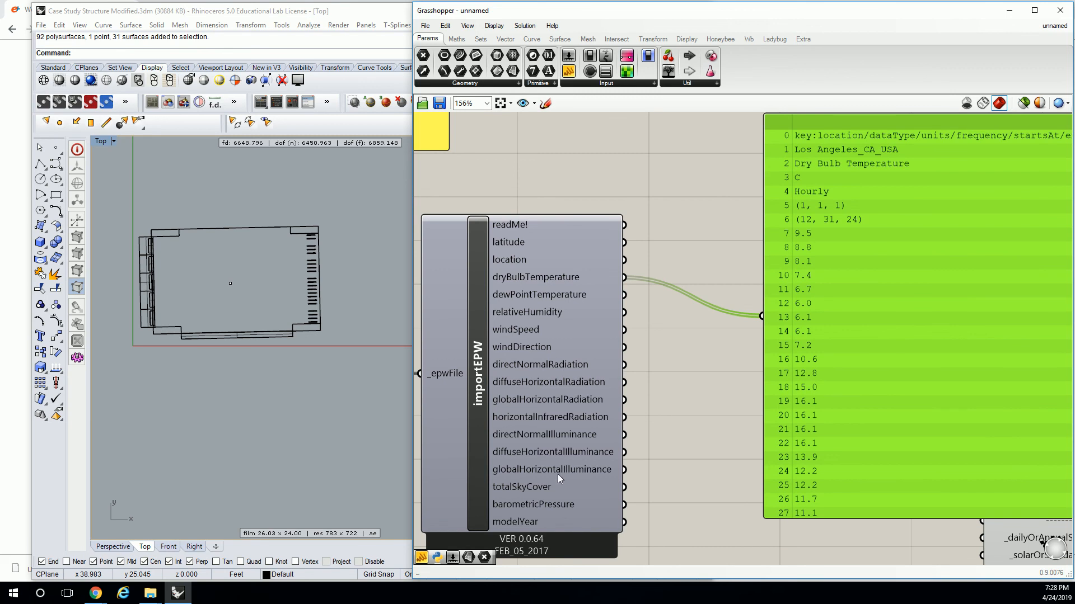
Delete the panel that shows importEPW's dry bulb temperature data.
mouse_move(568, 477)
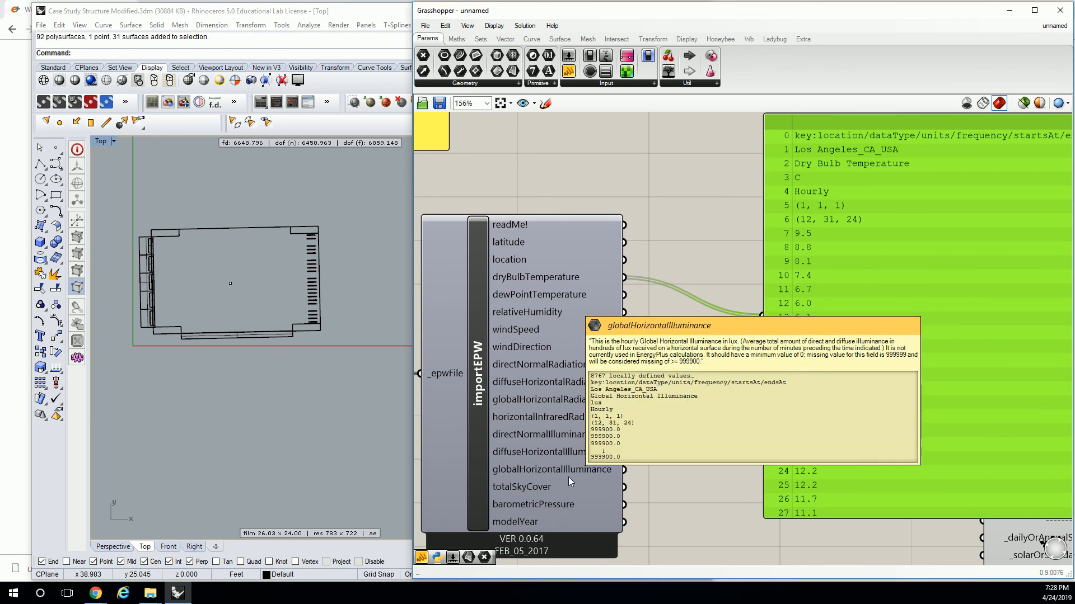
mouse_move(565, 319)
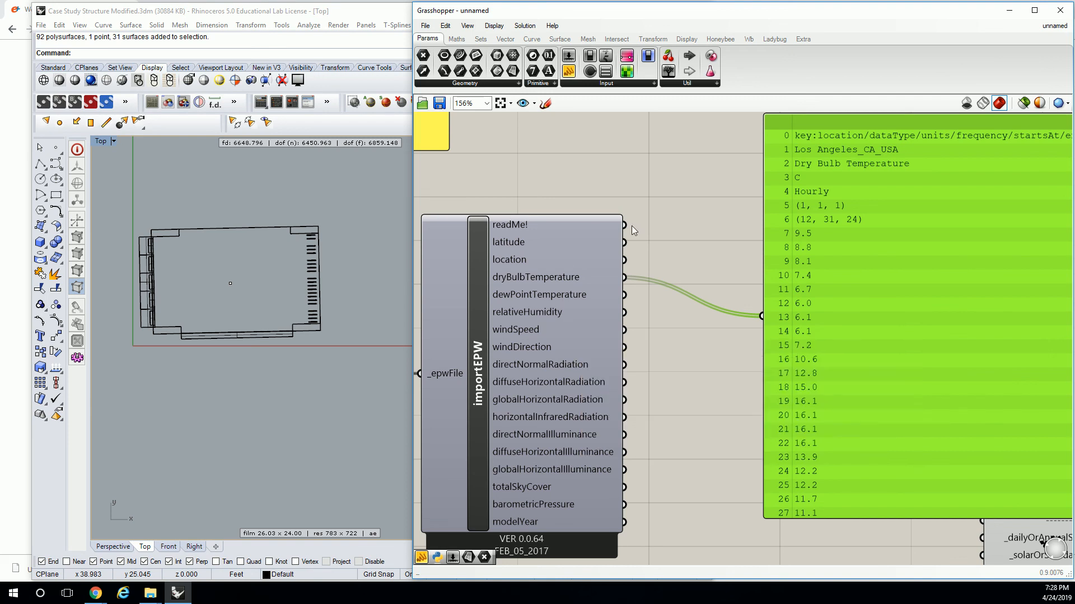
key("Delete")
scroll(780, 241, "down", 3)
right_click_drag(781, 240, 670, 240)
Connect importEPW's location output to sunPath's _location input and move sunPath closer to importEPW.
scroll(559, 244, "up", 2)
left_click_drag(606, 253, 885, 241)
left_click_drag(959, 266, 755, 284)
left_click(709, 204)
scroll(710, 202, "down", 1)
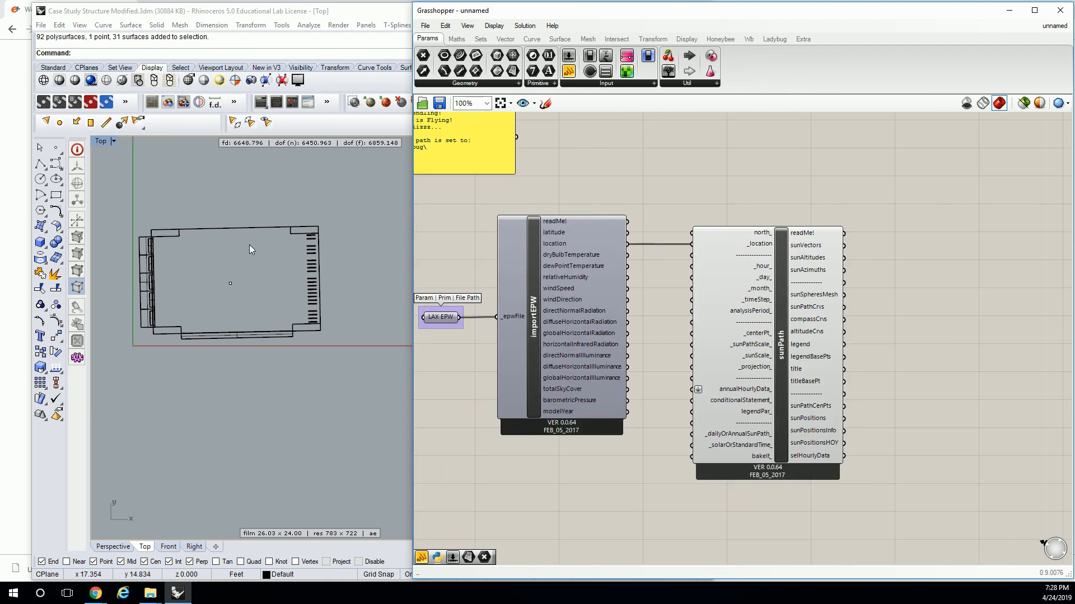
View the whole sun path diagram in Rhino's Top viewport and shift sunPath slightly farther from importEPW in Grasshopper.
left_click(277, 193)
scroll(278, 197, "down", 18)
scroll(281, 215, "down", 10)
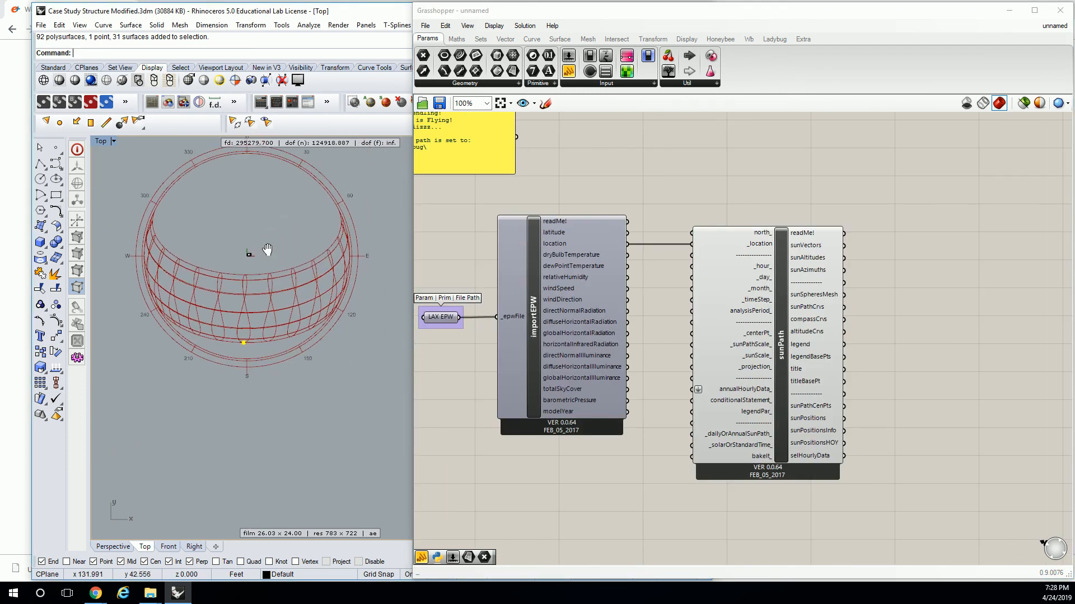
right_click_drag(257, 228, 263, 240)
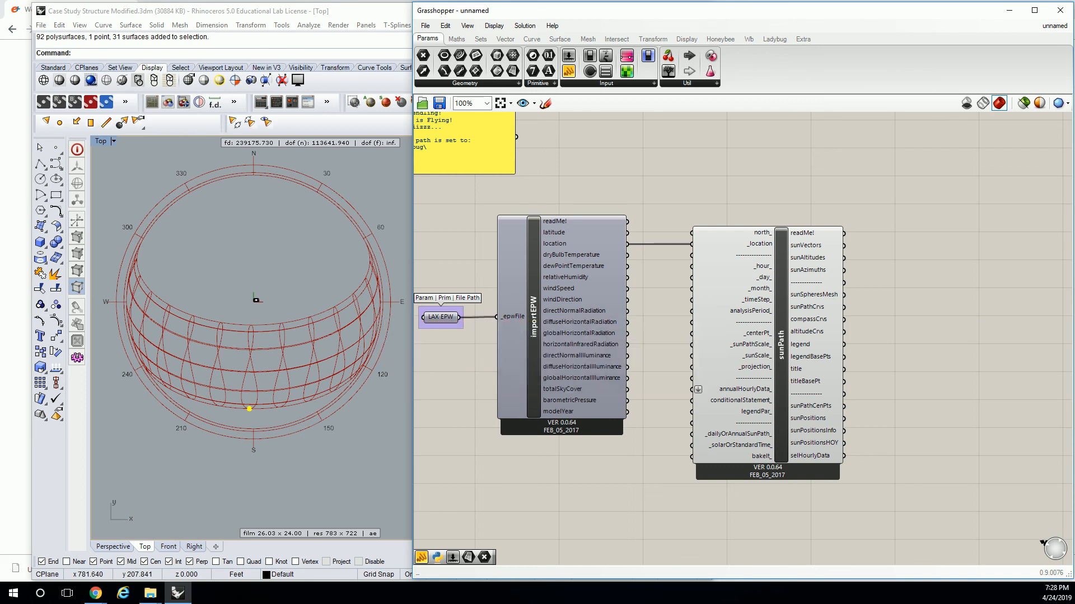
right_click_drag(728, 318, 662, 270)
left_click_drag(690, 295, 754, 294)
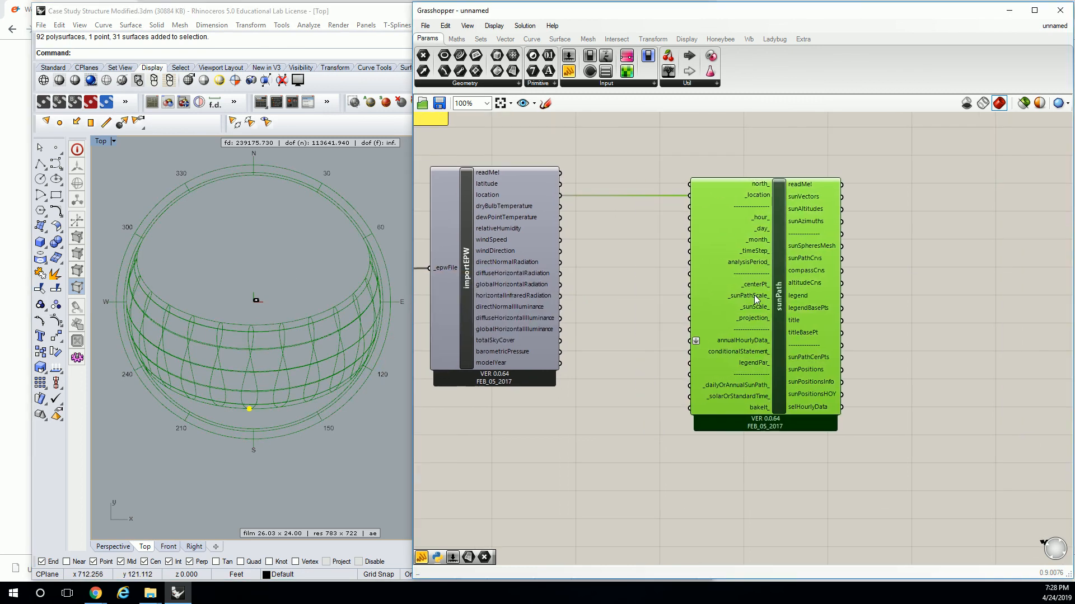
left_click(667, 261)
Add a number slider ranging from 0 to 1.0, connect it to sunPath's _sunPathScale_ input and set it to 0.05.
scroll(724, 337, "up", 3)
right_click_drag(725, 337, 748, 284)
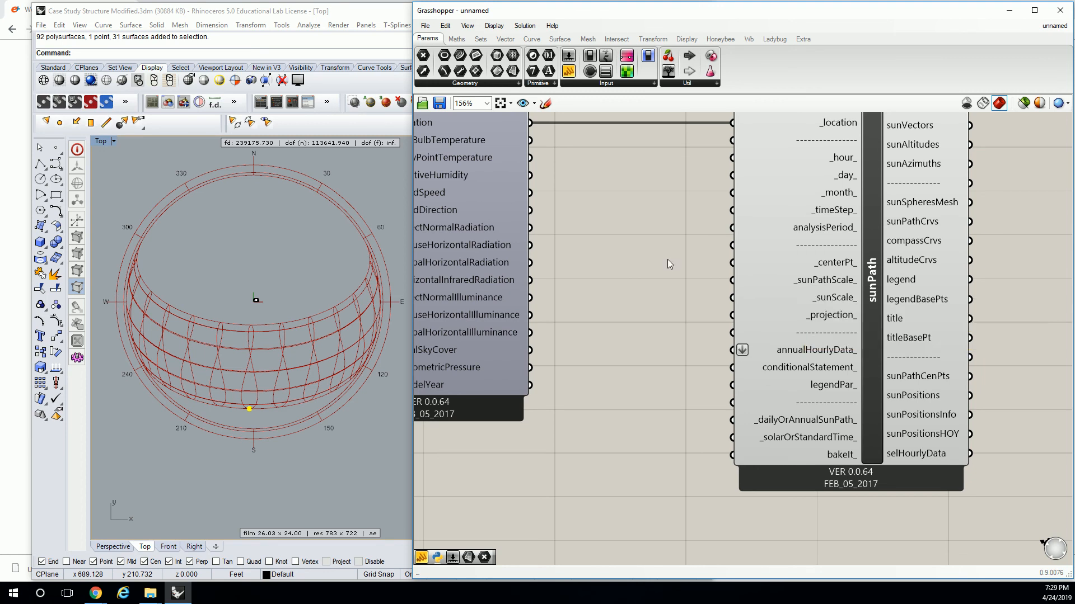
double_click(608, 270)
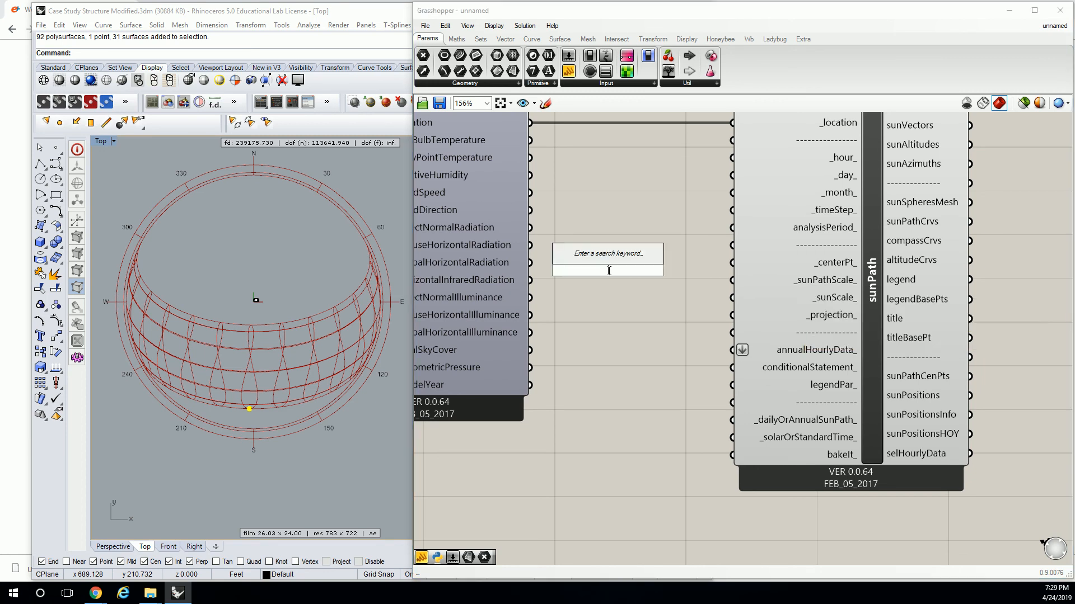
type("0<1.0")
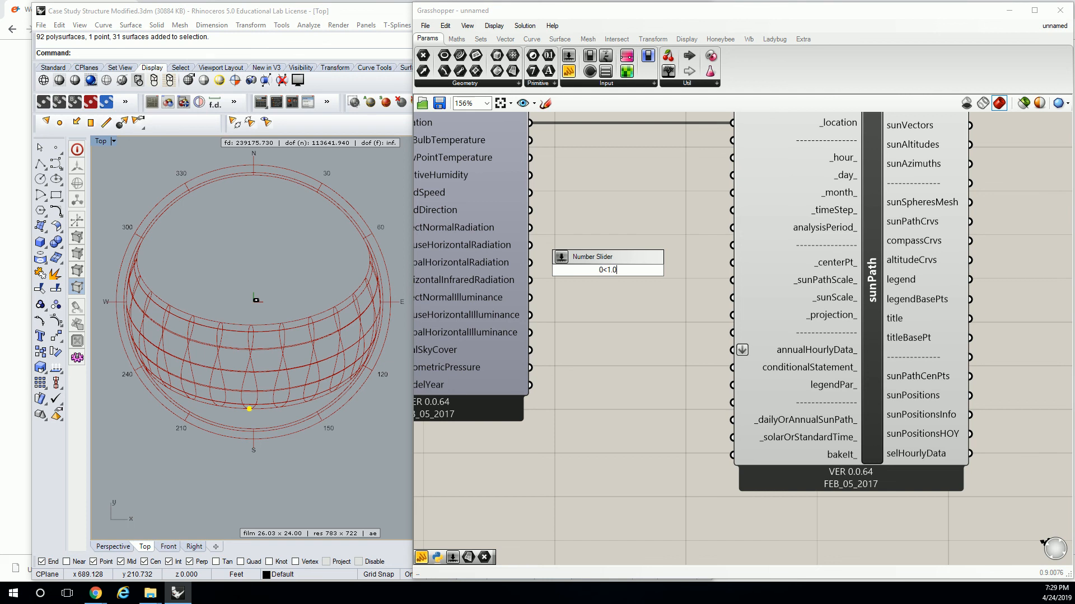
key("Return")
left_click_drag(680, 270, 727, 289)
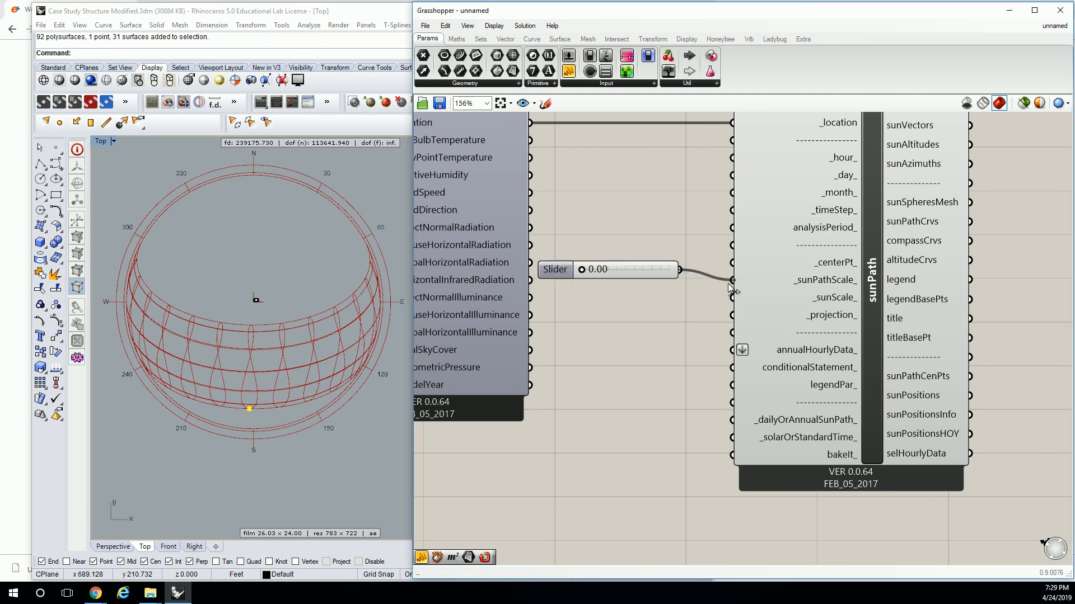
left_click_drag(623, 269, 625, 270)
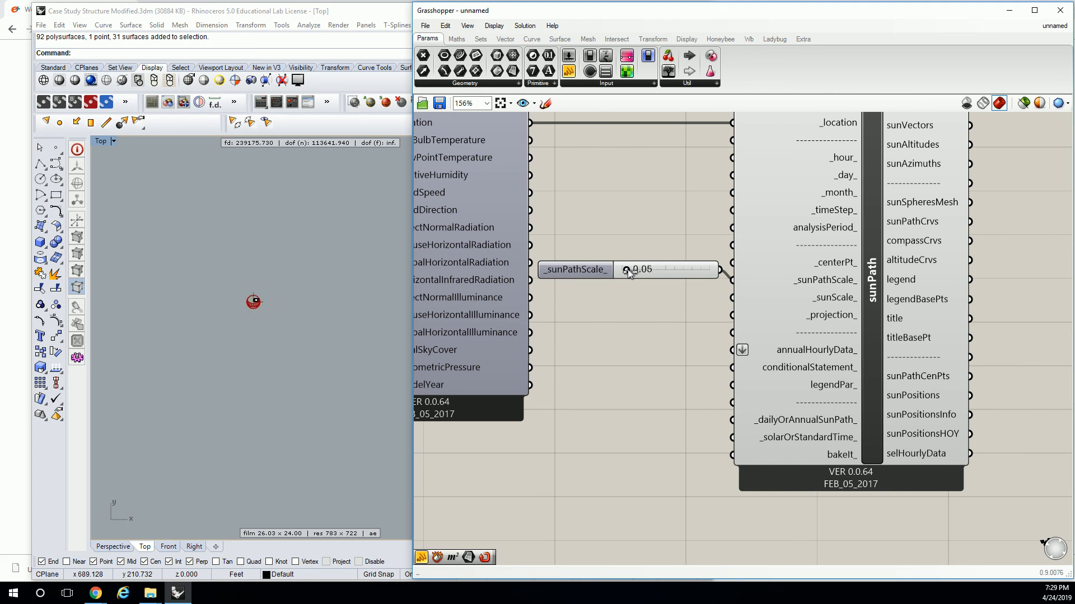
Check the sun path's size against the building and set the _sunPathScale_ slider to 0.09.
left_click(238, 297)
scroll(278, 317, "up", 3)
scroll(278, 317, "up", 5)
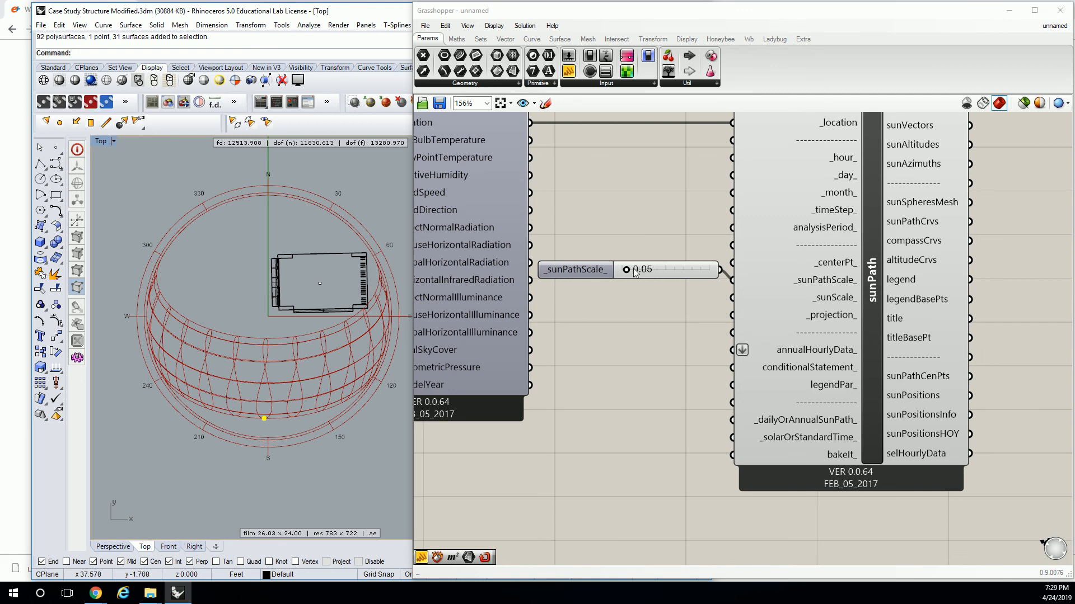
left_click_drag(625, 269, 629, 270)
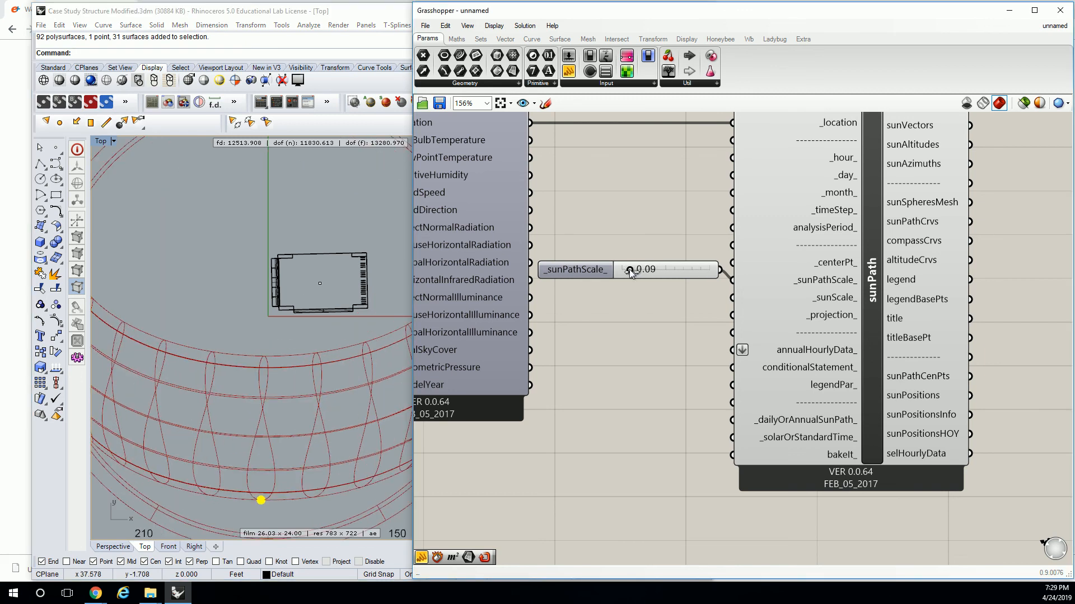
scroll(327, 218, "down", 4)
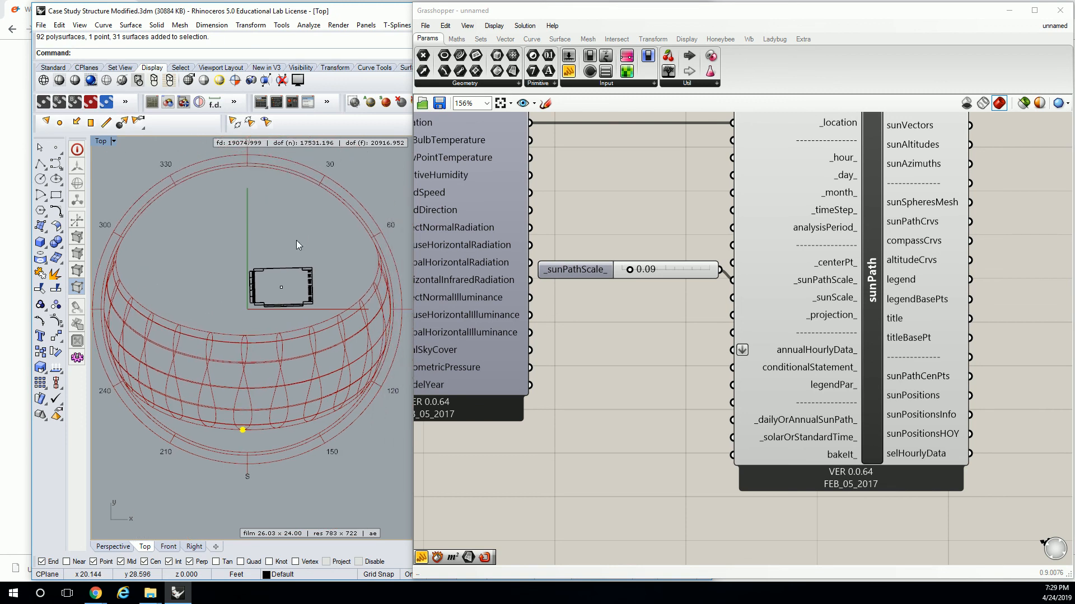
Try drawing a line from the yellow sun on the path to near the model origin, and delete it.
type("Length")
key("Return")
key("Escape")
type("Line")
key("Return")
left_click(242, 430)
left_click(247, 308)
scroll(250, 306, "up", 4)
left_click(255, 309)
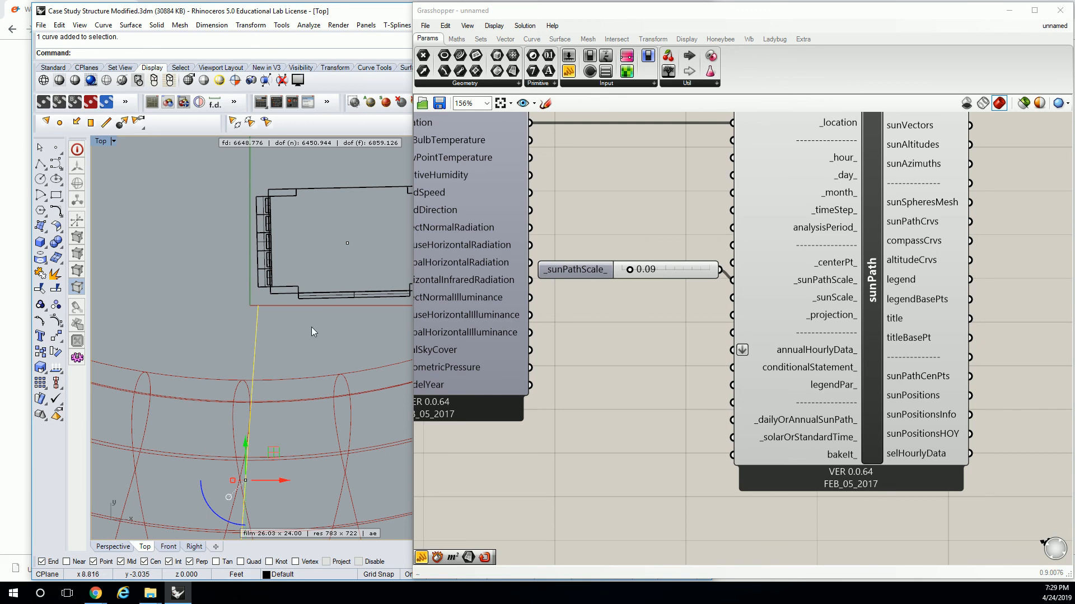
key("Delete")
scroll(291, 332, "down", 6)
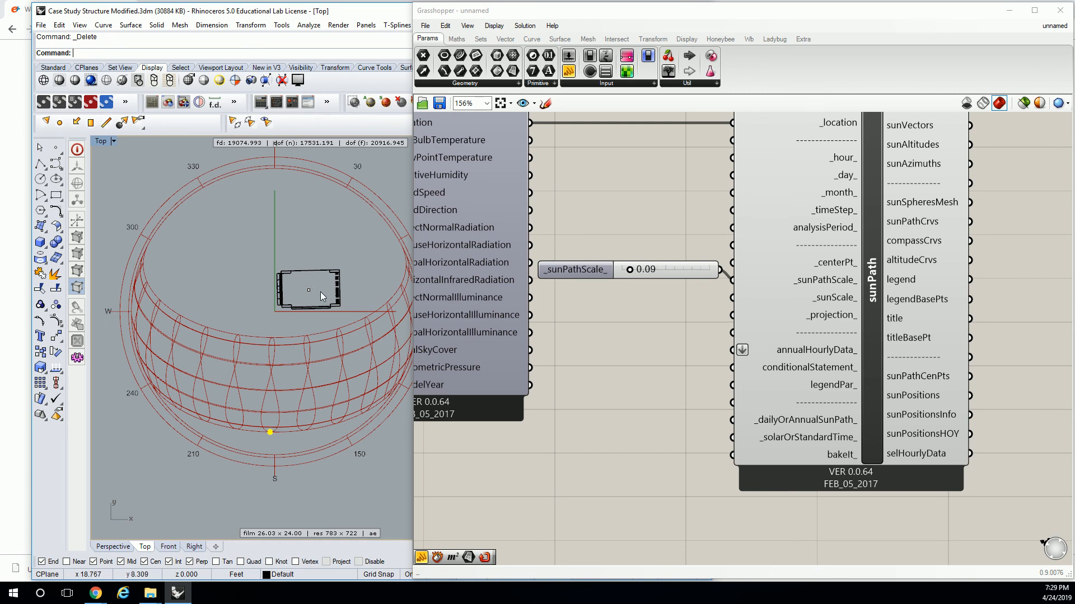
Move sunPath farther from importEPW and line up the scale slider with its _sunPathScale_ input.
left_click_drag(798, 281, 852, 285)
left_click_drag(704, 267, 747, 286)
left_click(757, 260)
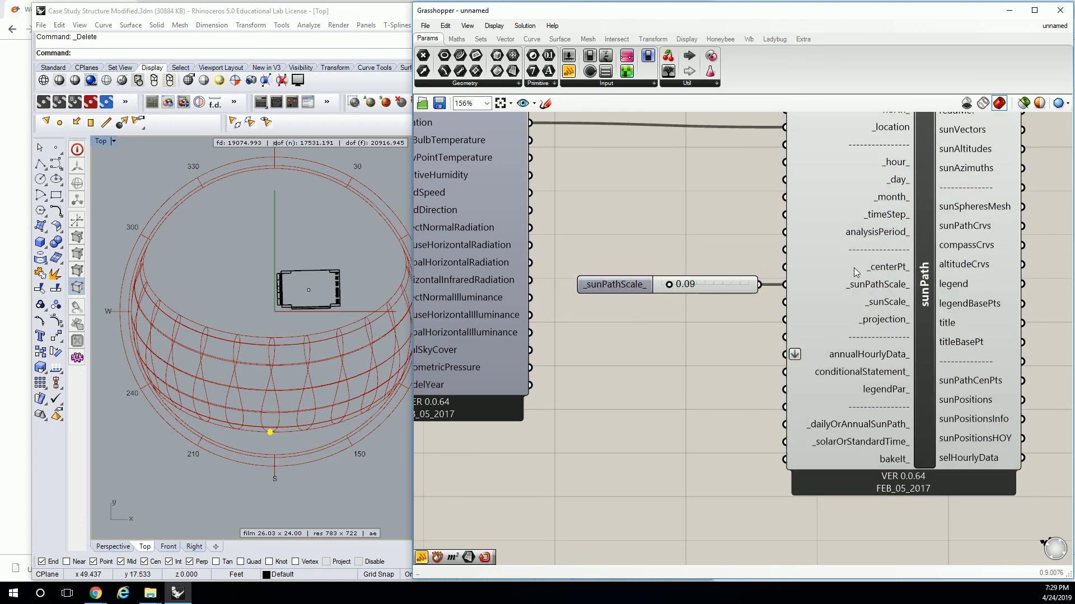
Add a Point parameter referencing the Rhino point at the building's centre, connect it to sunPath's _centerPt_ input and inspect the diagram.
left_click_drag(423, 55, 720, 243)
right_click(720, 244)
left_click(766, 427)
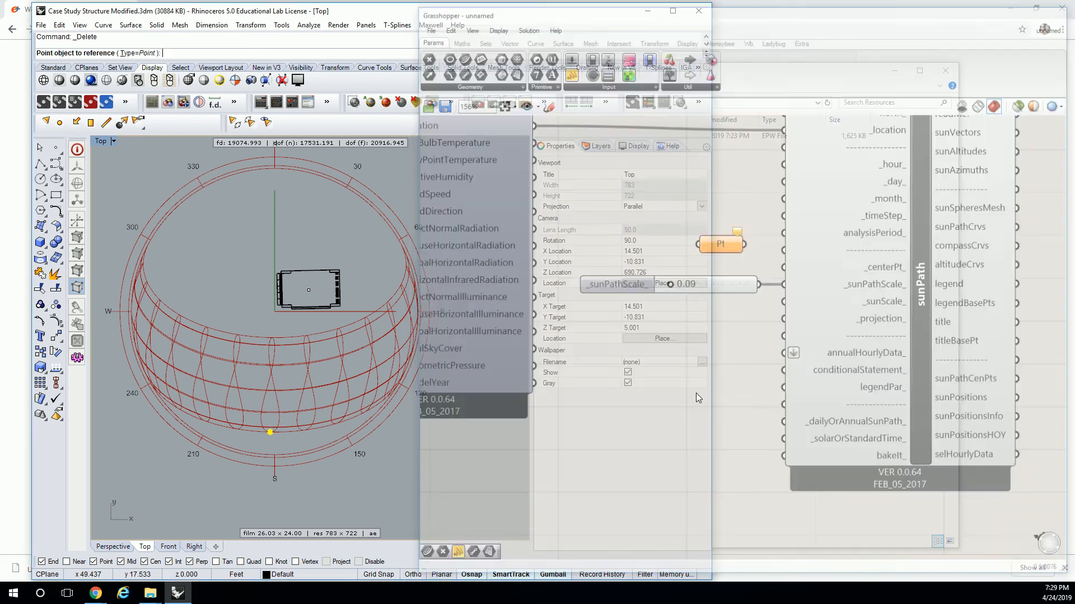
left_click(308, 290)
left_click_drag(753, 249, 784, 267)
mouse_move(315, 257)
right_mouse_down()
mouse_move(374, 230)
mouse_move(300, 262)
right_mouse_up()
scroll(287, 291, "down", 2)
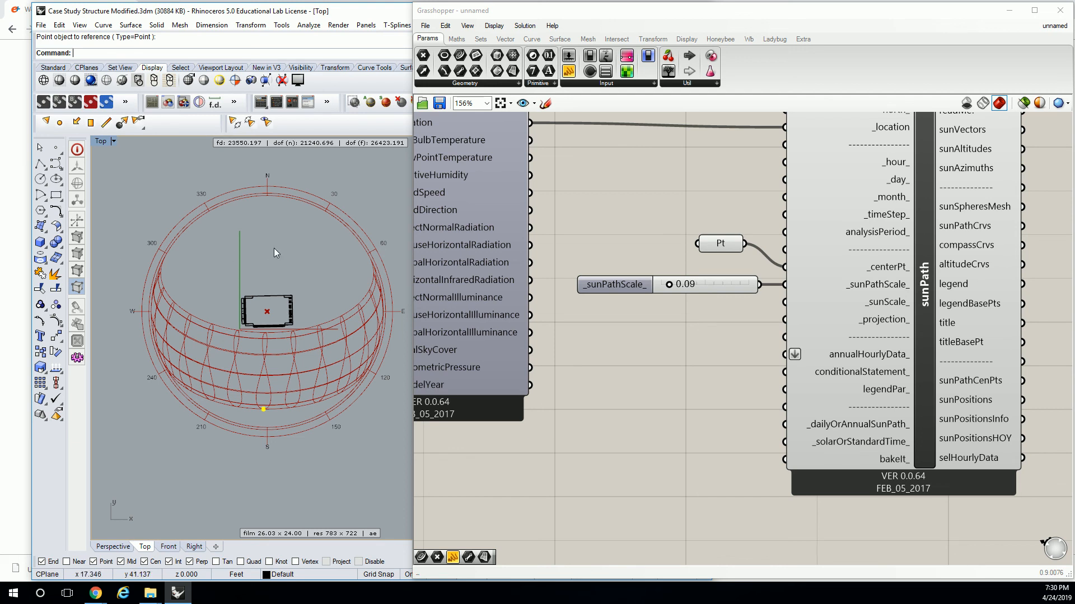
scroll(274, 250, "up", 2)
mouse_move(274, 250)
right_mouse_down()
mouse_move(266, 240)
mouse_move(273, 247)
right_mouse_up()
scroll(273, 246, "down", 2)
scroll(275, 244, "up", 3)
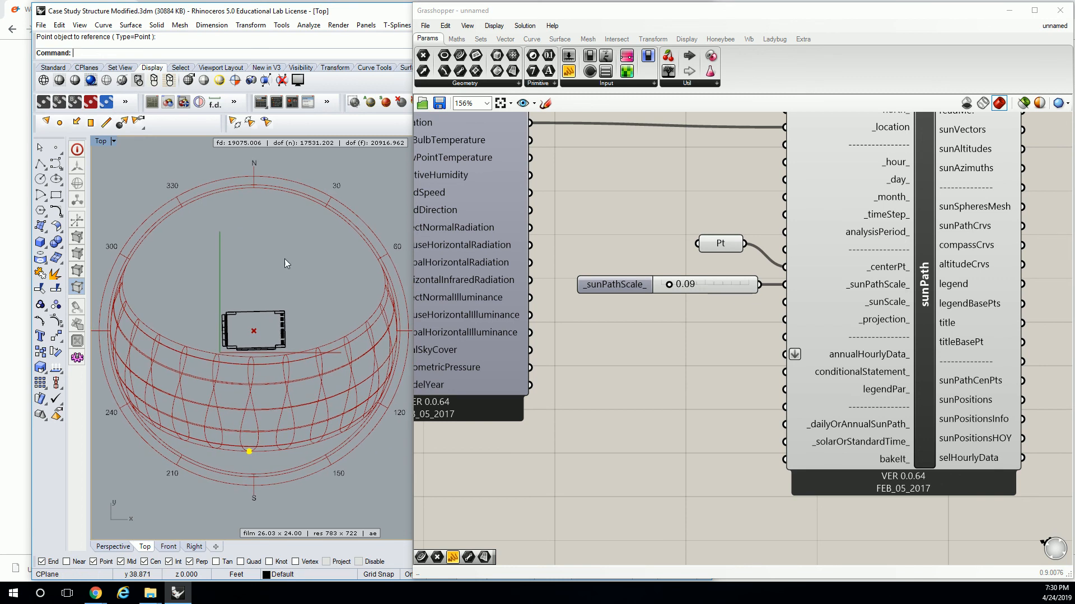